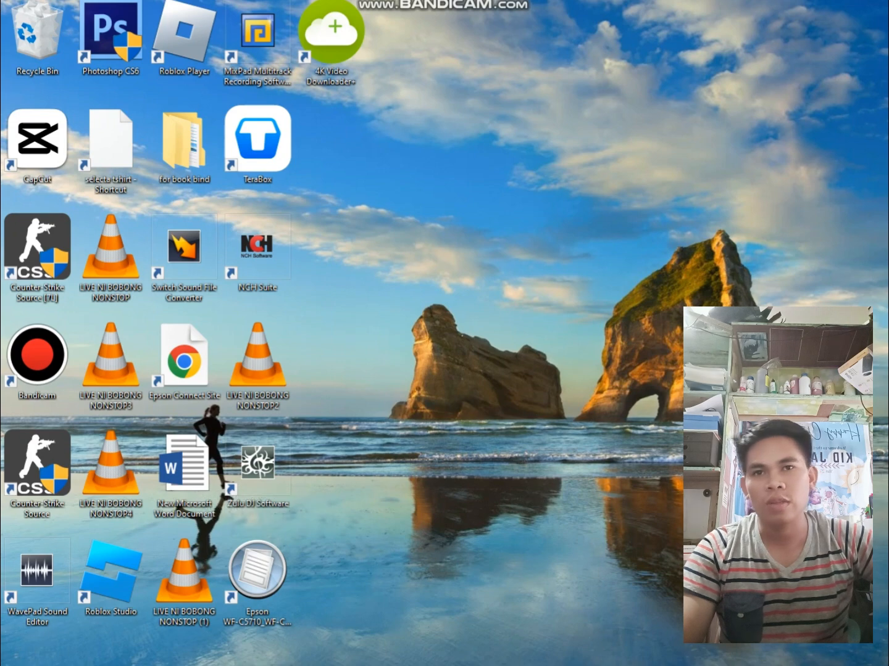
Open Word 2013, dismiss the Office activation wizard and create a blank document
key(super+s)
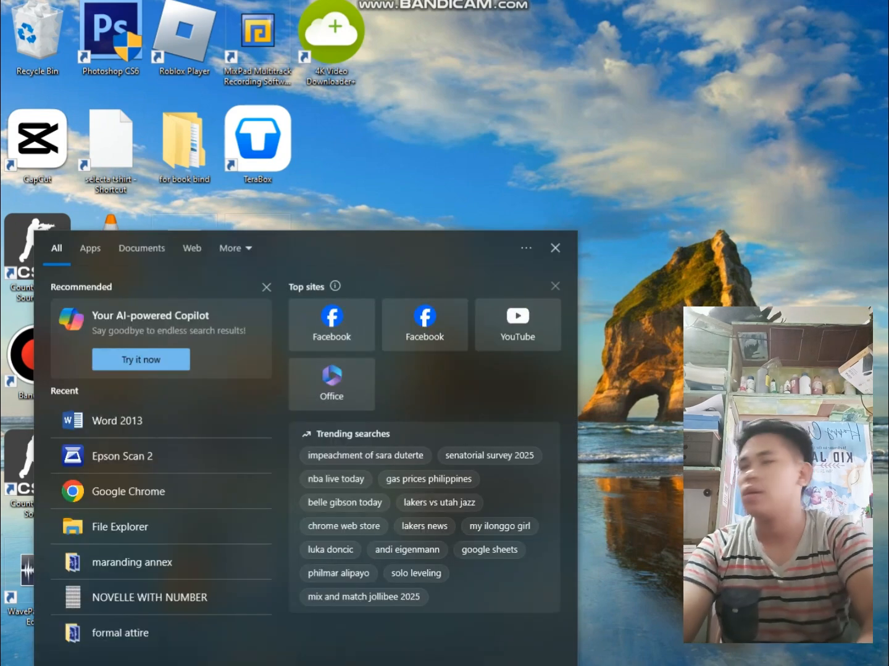
text(MIC)
key(BackSpace)
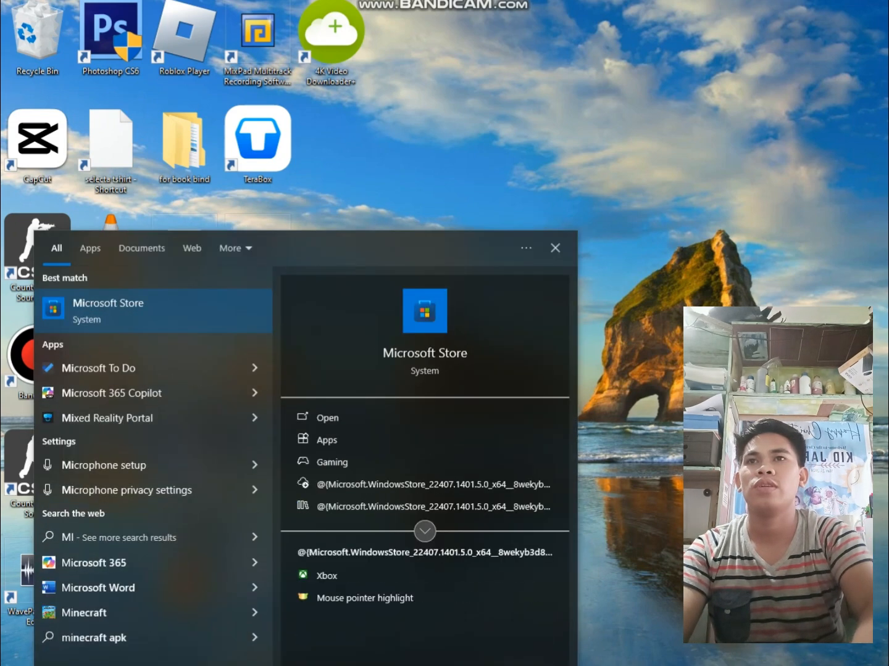
key(BackSpace)
key(BackSpace)
text(WORD)
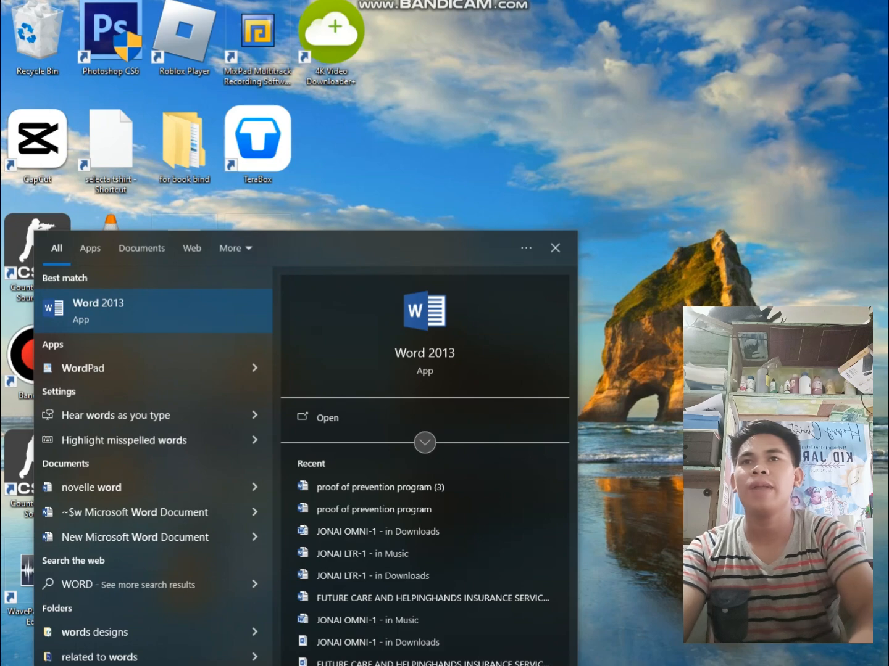
key(Return)
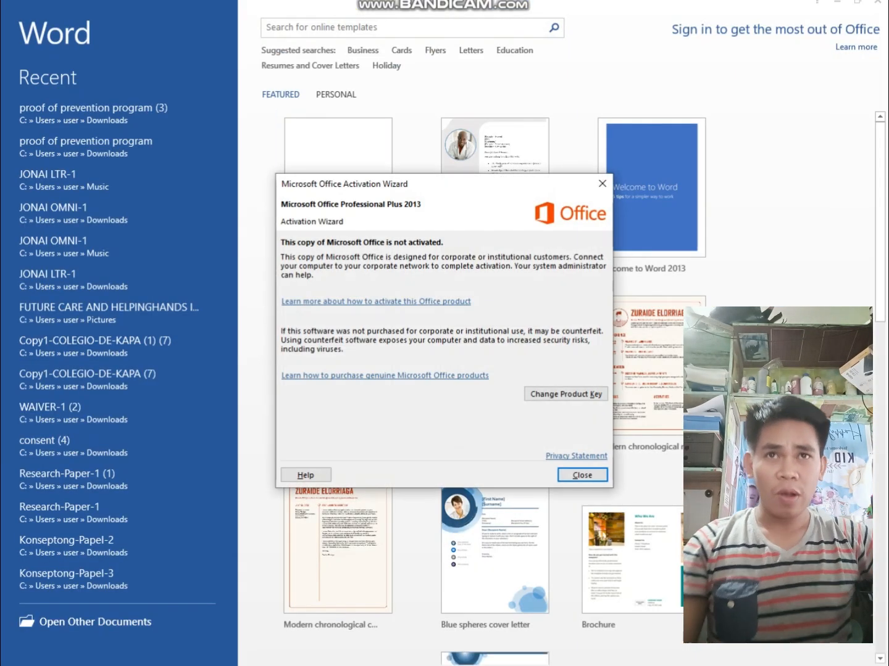
click(602, 183)
click(346, 201)
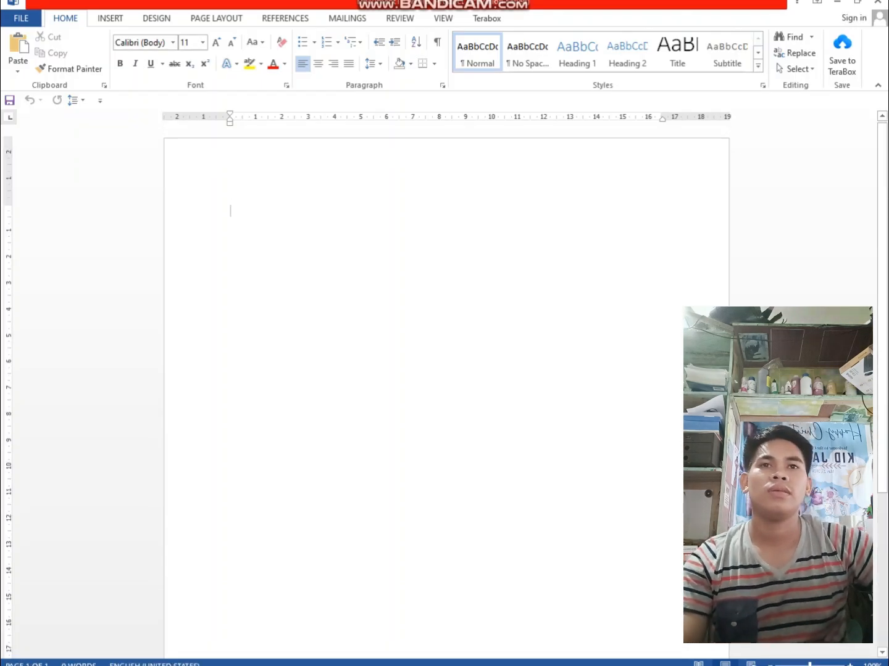
Set the blank document's paper size to A4 210 x 297 mm
scroll(446, 391, down, 4)
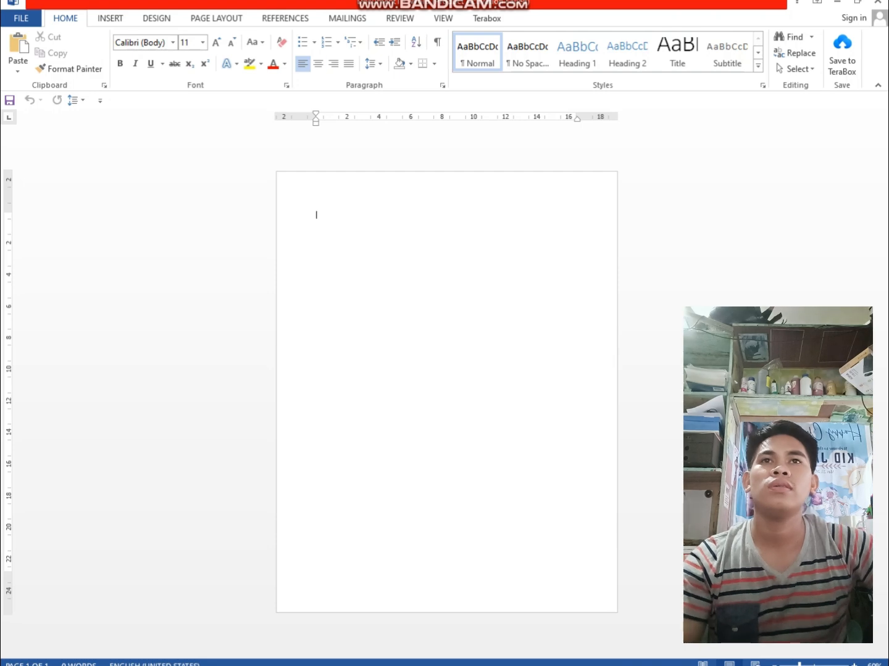
click(216, 19)
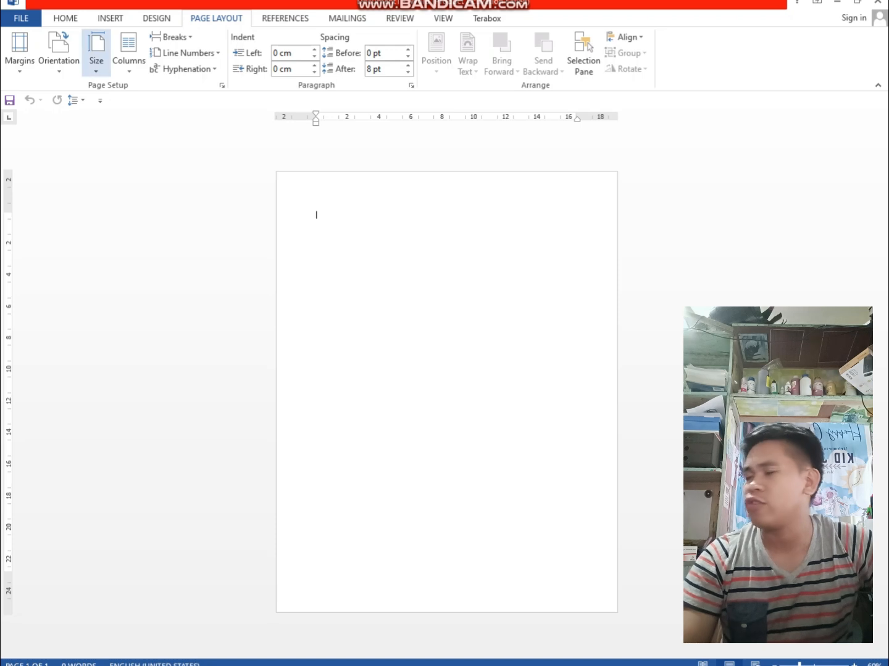
click(96, 57)
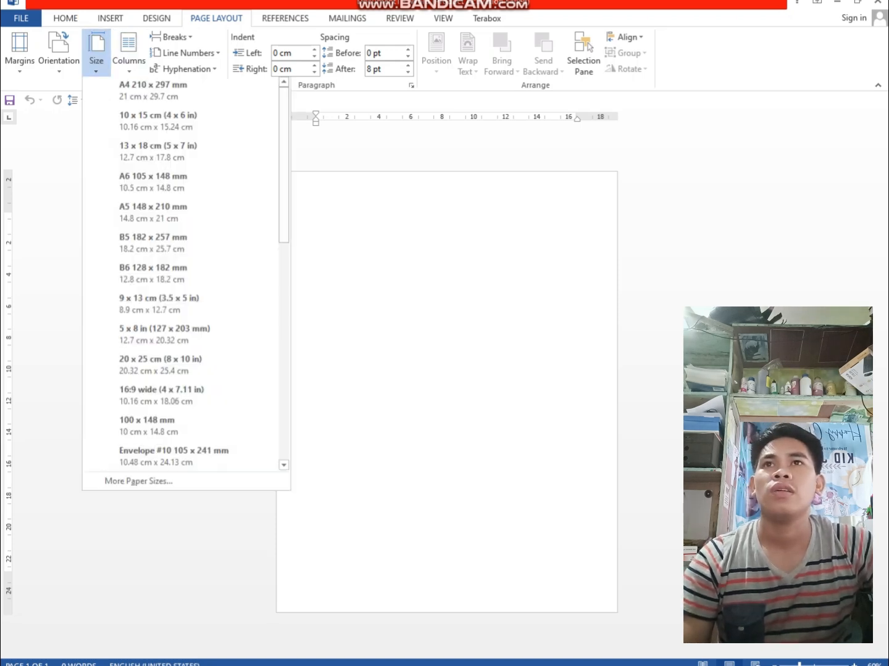
scroll(179, 395, down, 3)
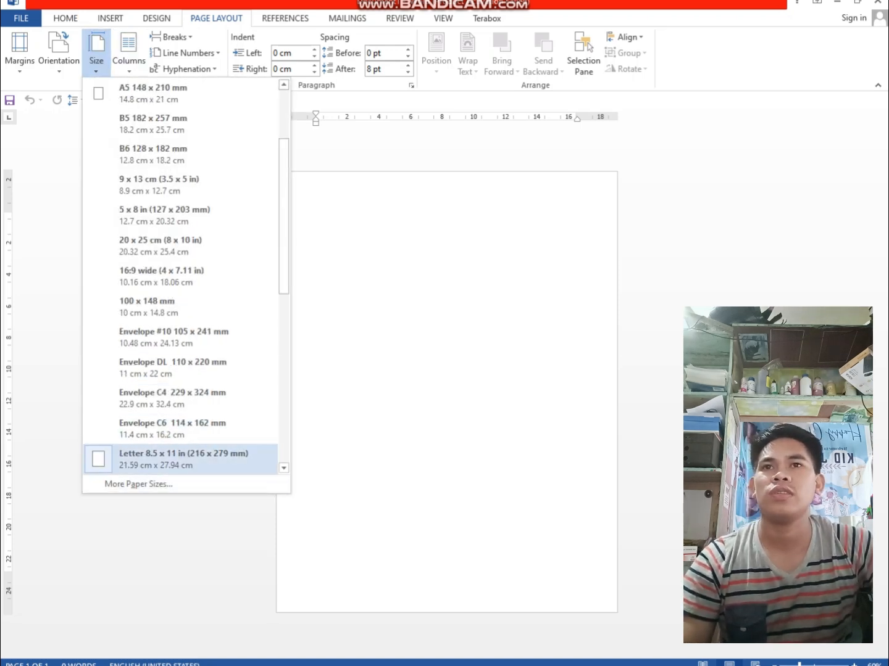
scroll(179, 336, up, 3)
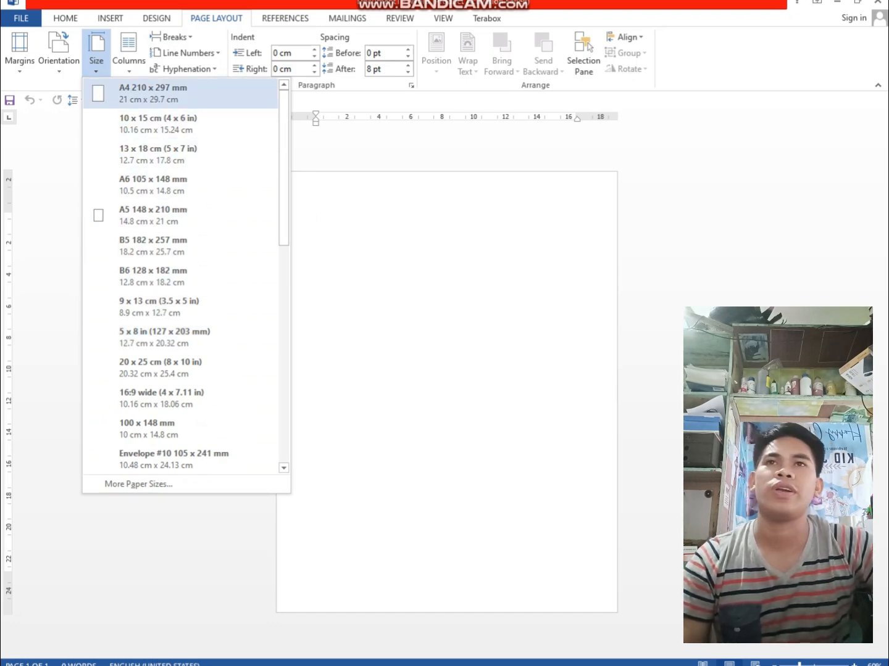
click(180, 93)
Change the document's paper size to 8.5 x 13 in
click(96, 56)
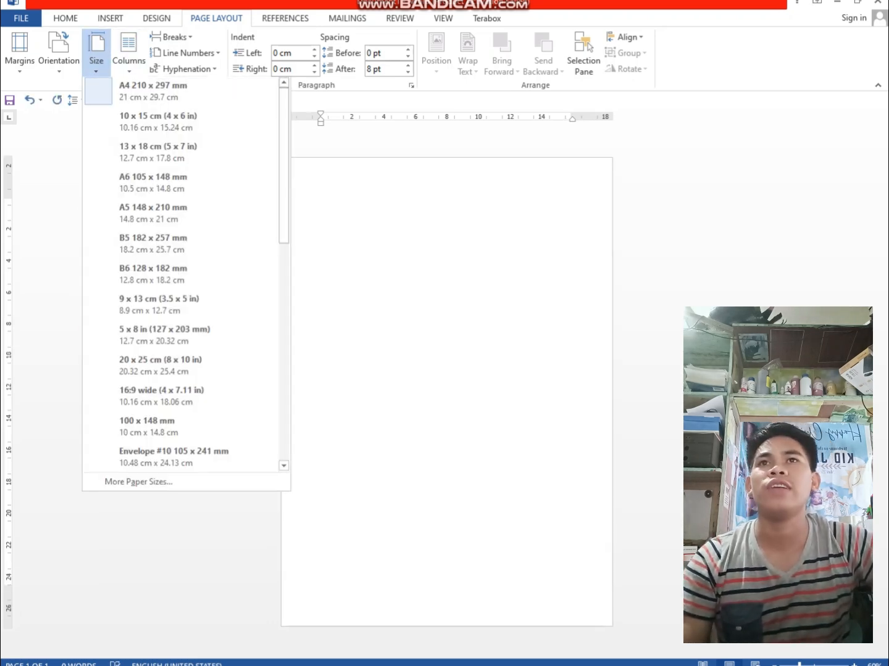
scroll(179, 148, down, 3)
scroll(179, 93, up, 1)
scroll(179, 92, down, 6)
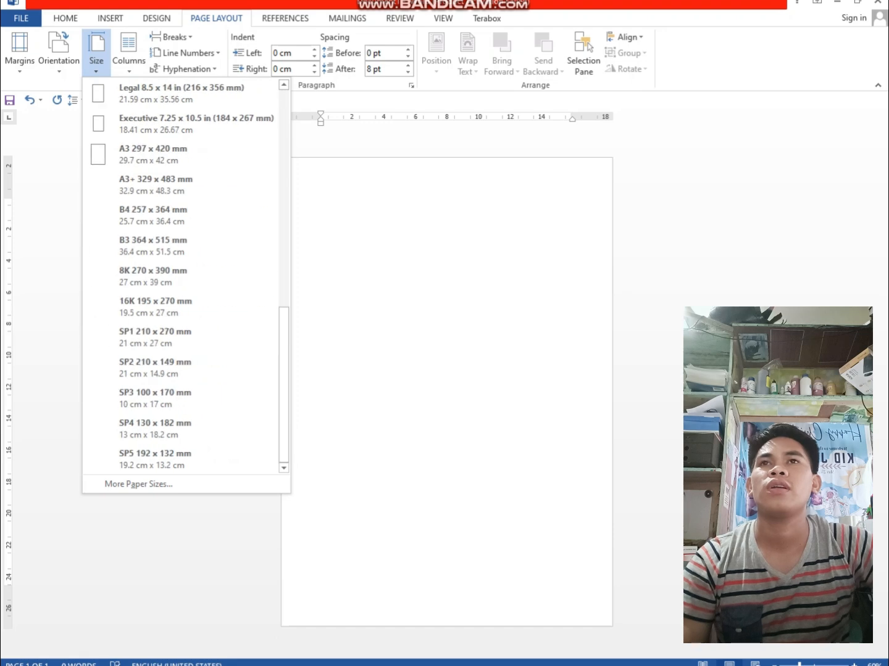
scroll(179, 246, up, 3)
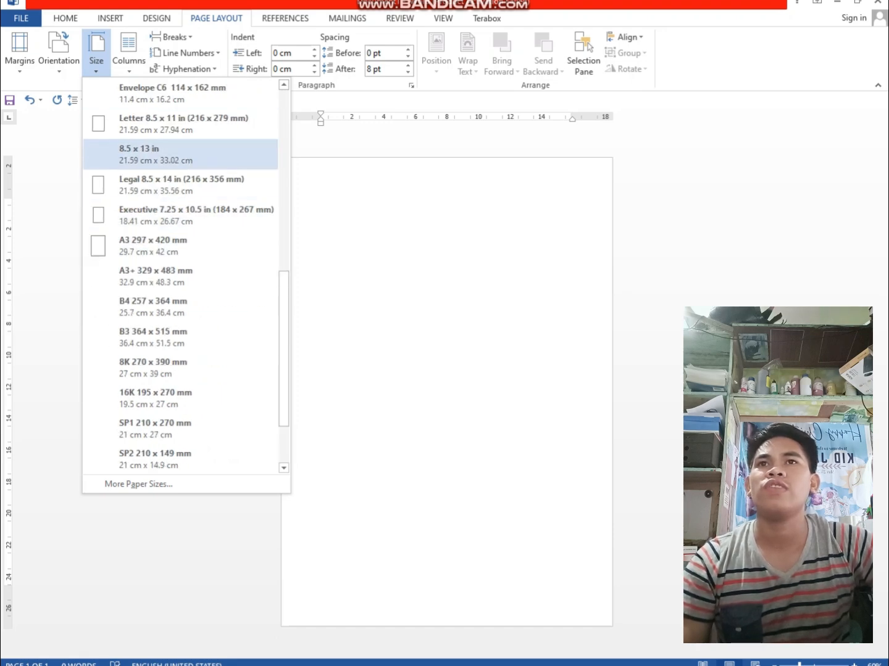
click(180, 154)
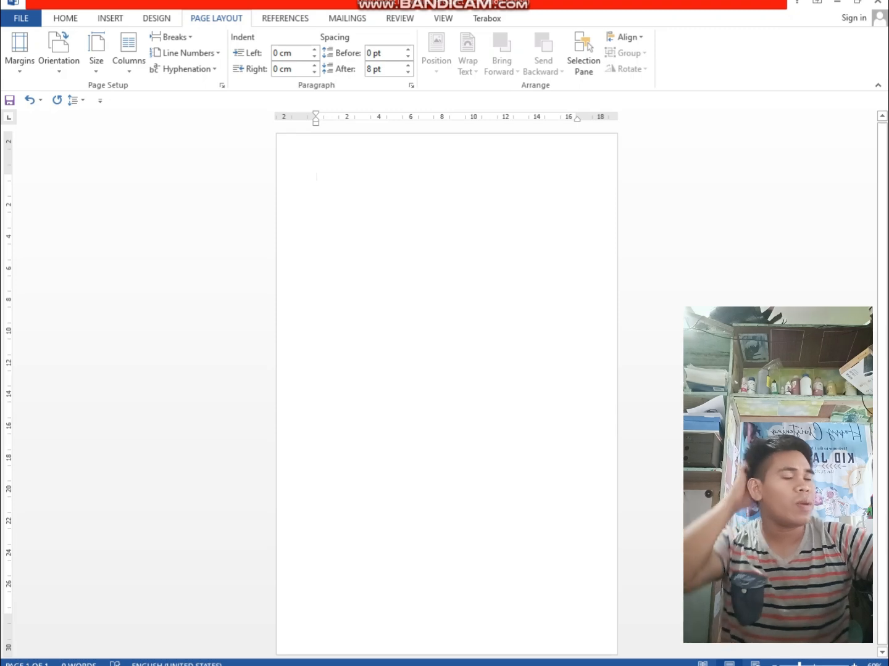
Switch the document's paper size back to A4 210 x 297 mm
click(96, 56)
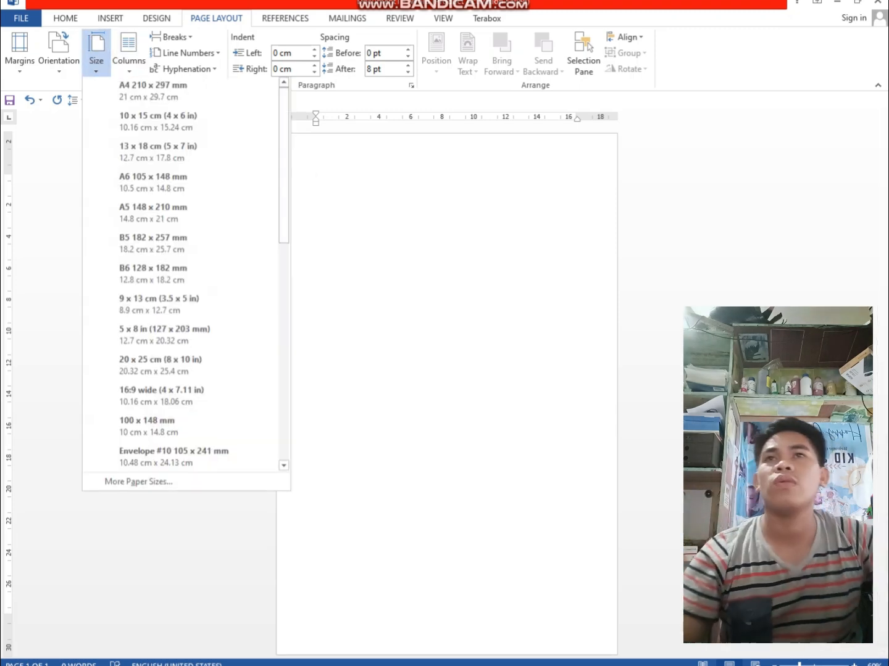
scroll(154, 141, up, 5)
click(153, 89)
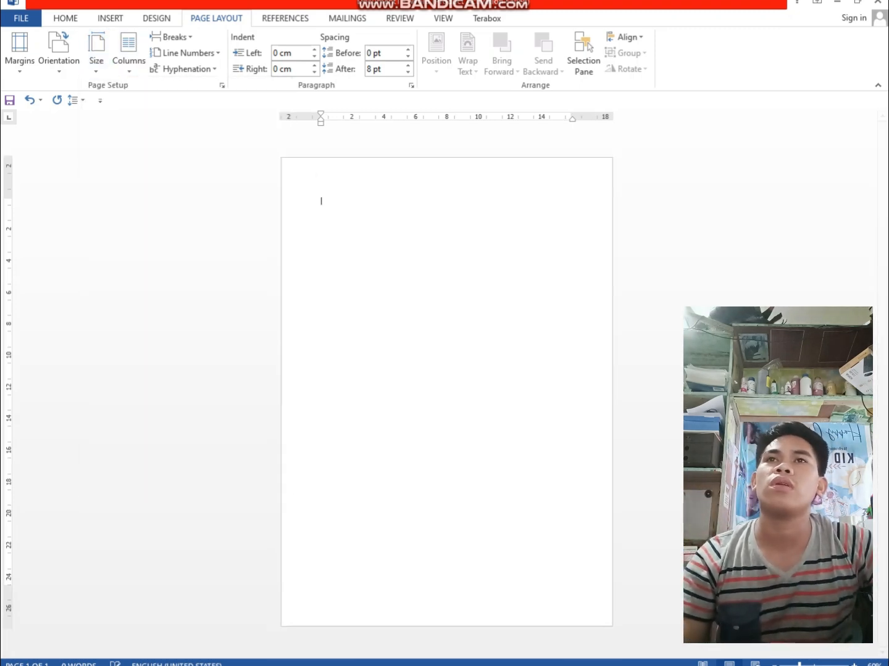
Change the document's paper size to Letter 8.5 x 11 in
click(97, 55)
scroll(179, 213, down, 4)
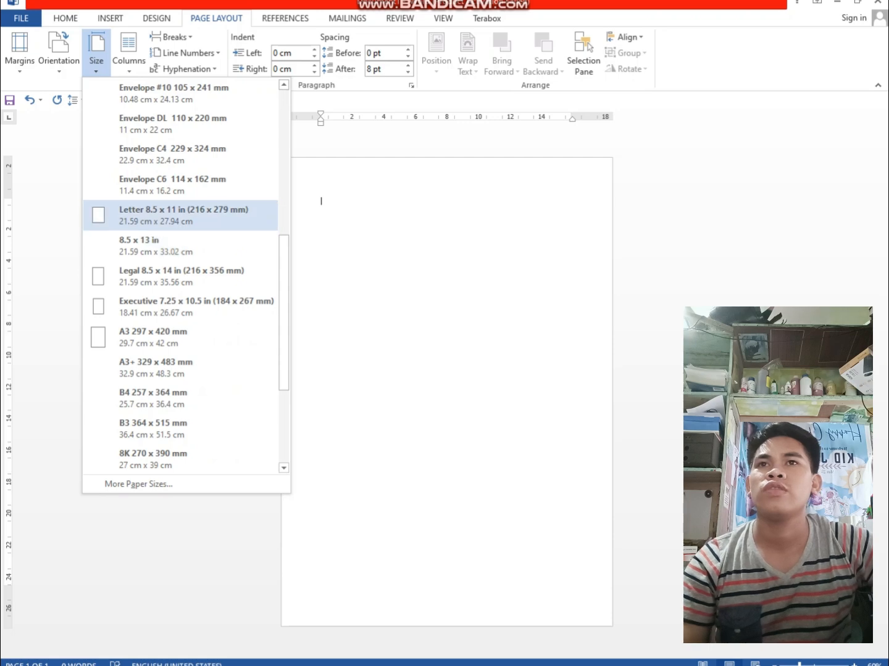
click(179, 213)
Set the document's paper size to 8.5 x 13 in (21.59 x 33.02 cm)
click(96, 57)
scroll(179, 245, down, 2)
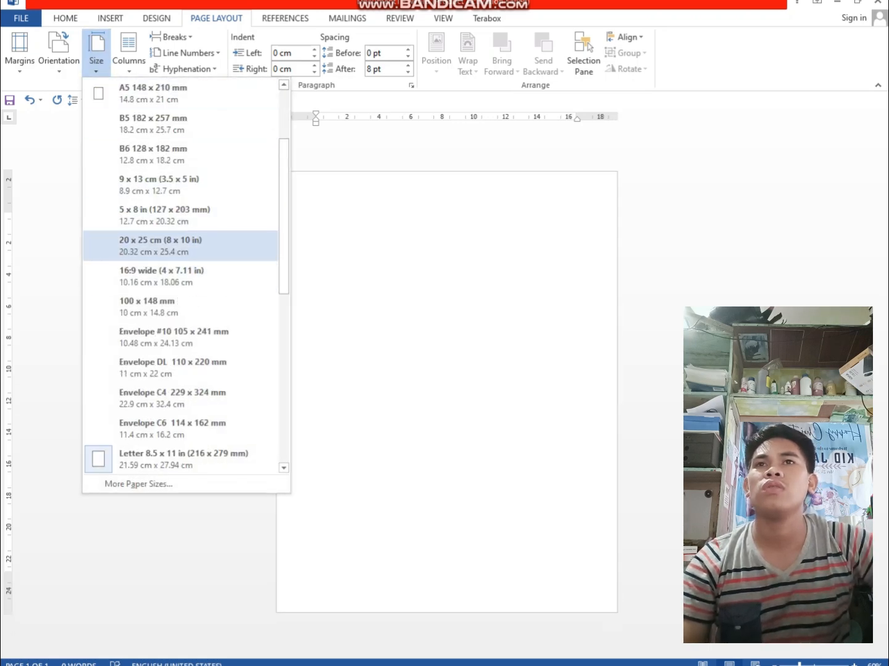
scroll(178, 246, down, 3)
click(180, 398)
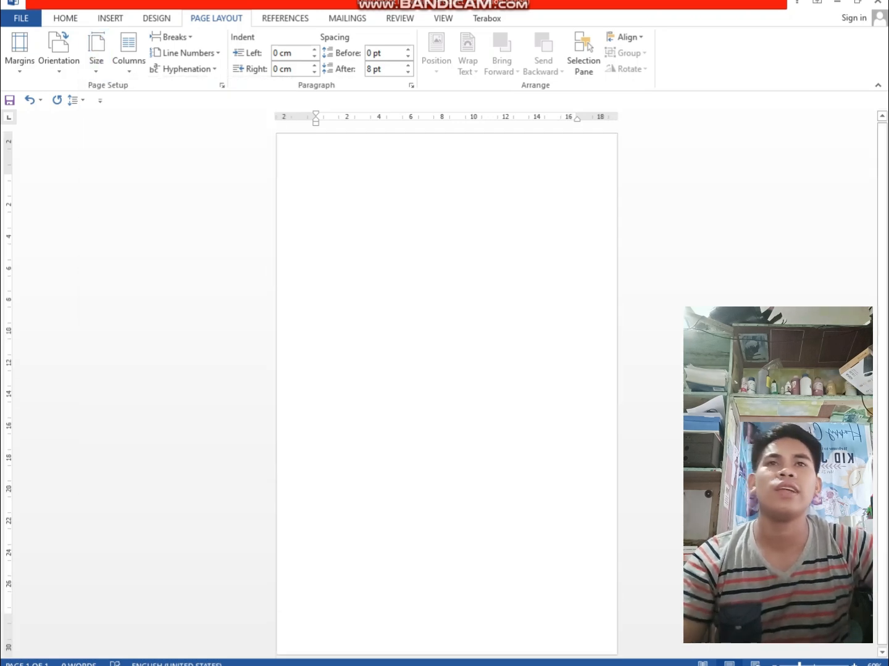
click(96, 55)
scroll(179, 308, down, 4)
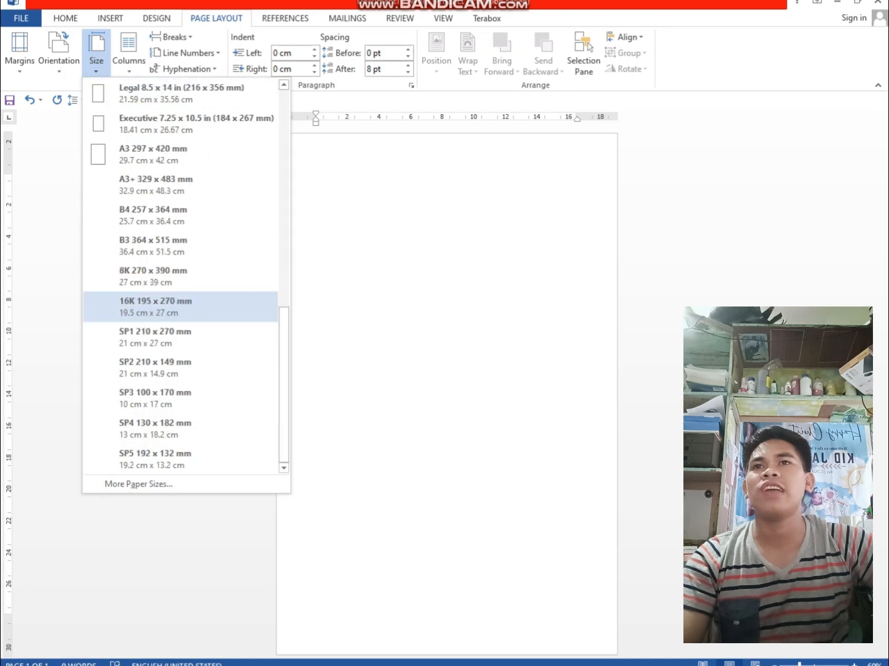
scroll(180, 308, up, 6)
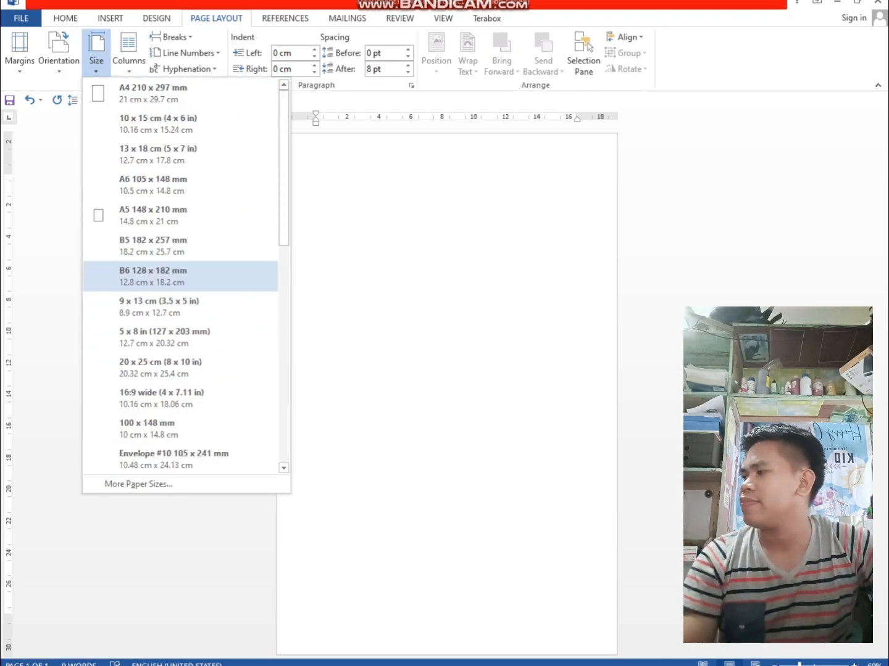
click(395, 275)
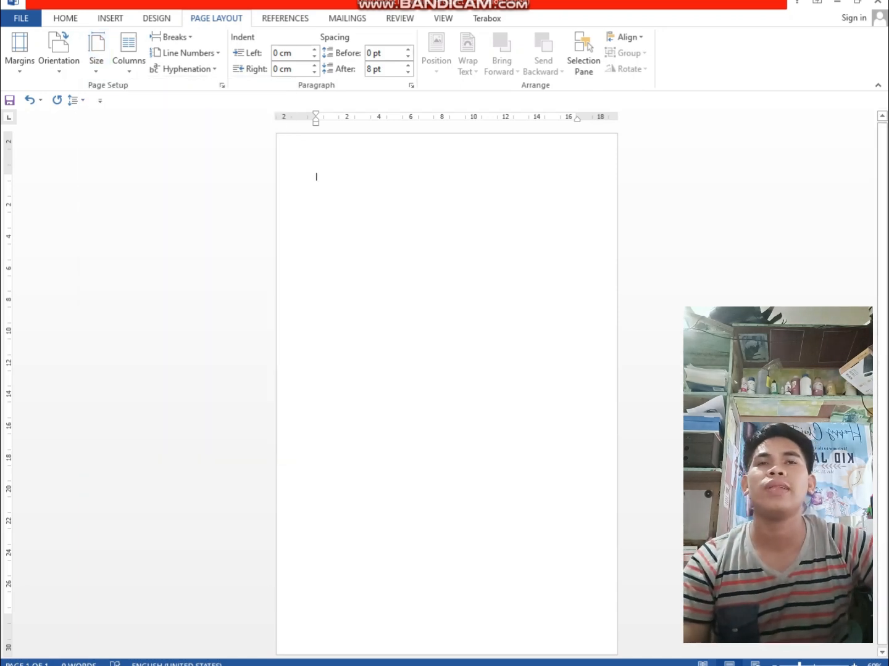
click(96, 55)
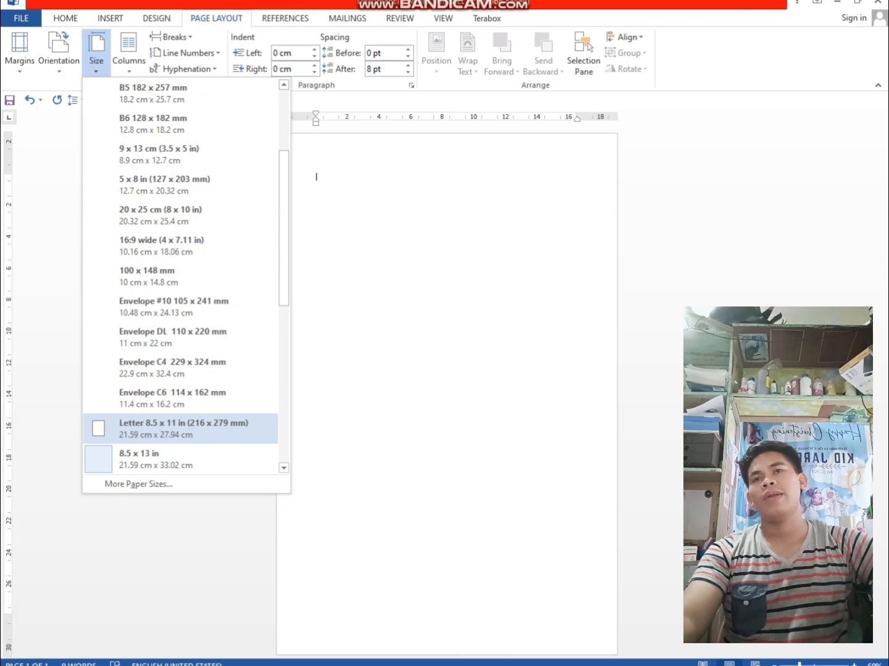
click(180, 430)
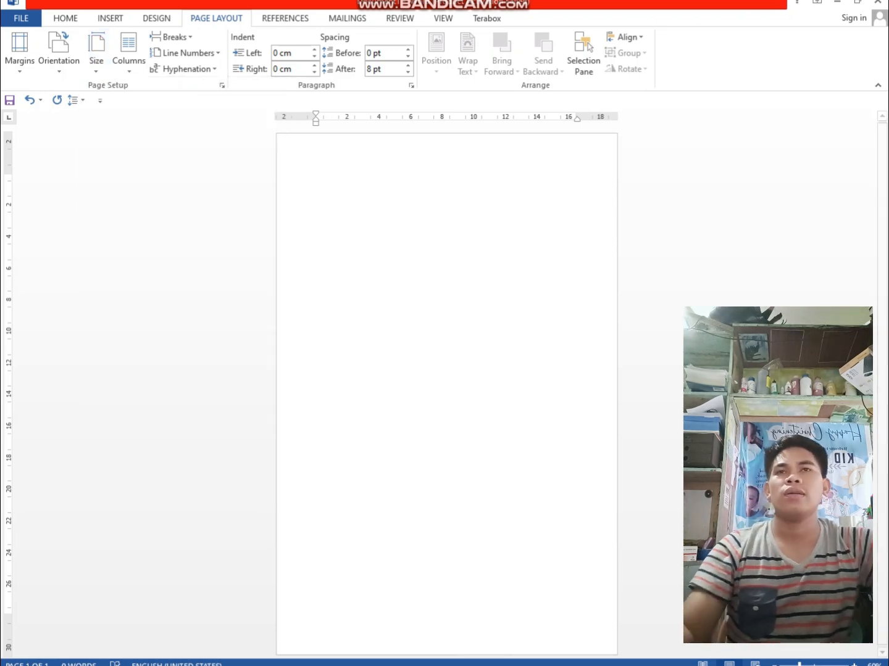
click(111, 18)
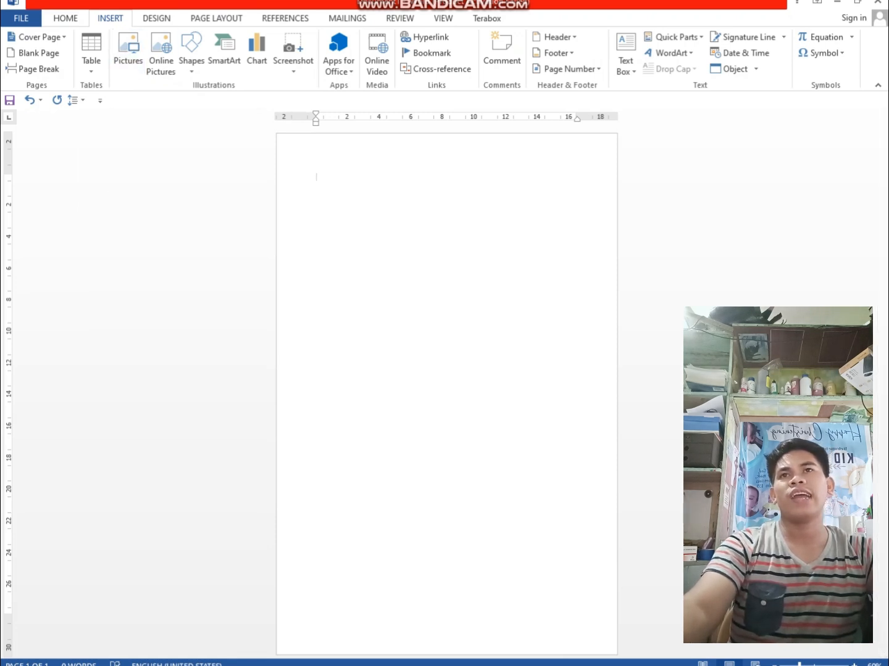
click(64, 19)
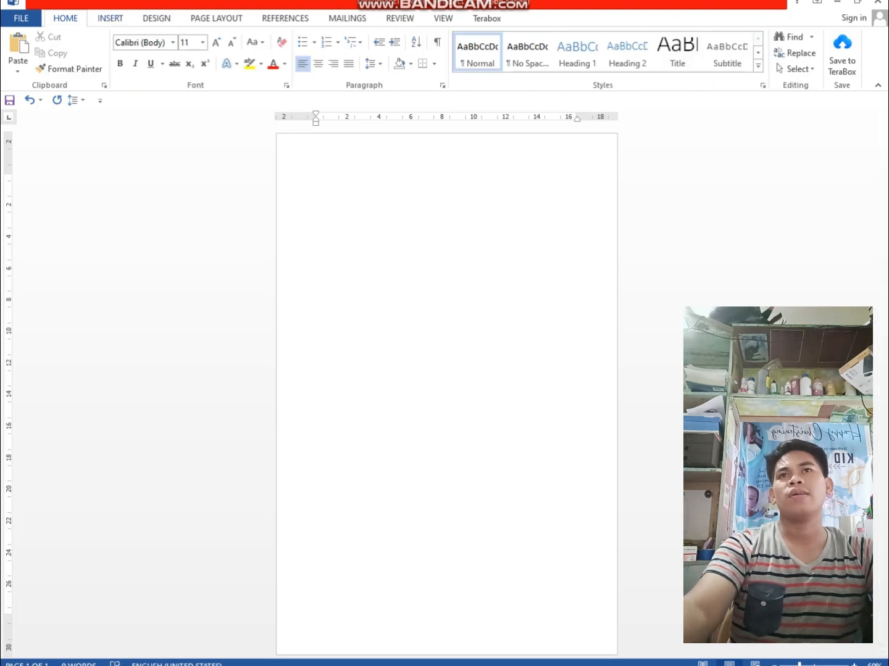
Insert the Valentine's Day picture db5f08f5-1c1e-4cd0-beaf-b1601c38481d from the Pictures library into the document
click(109, 19)
click(127, 53)
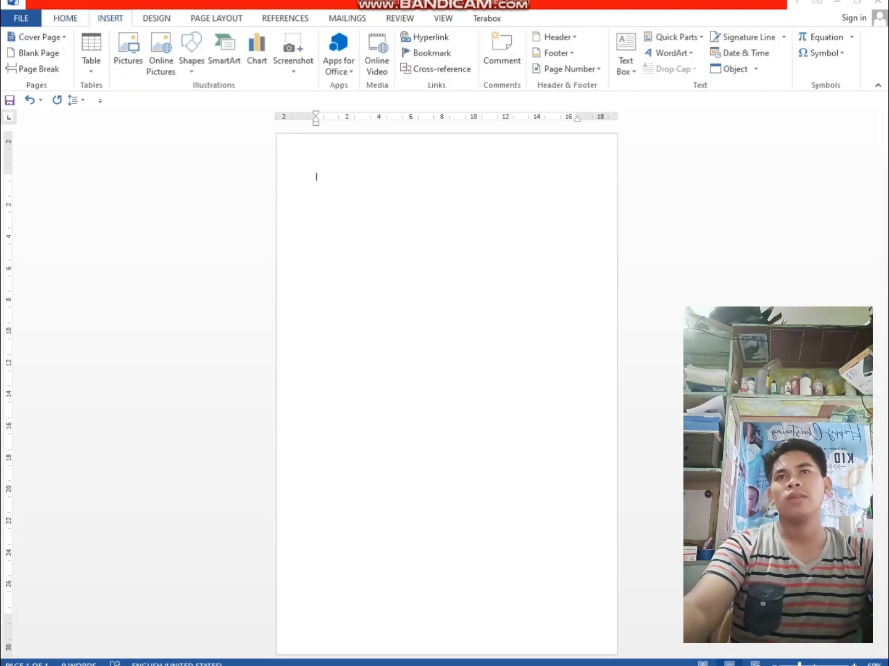
scroll(310, 167, down, 2)
scroll(310, 167, down, 1)
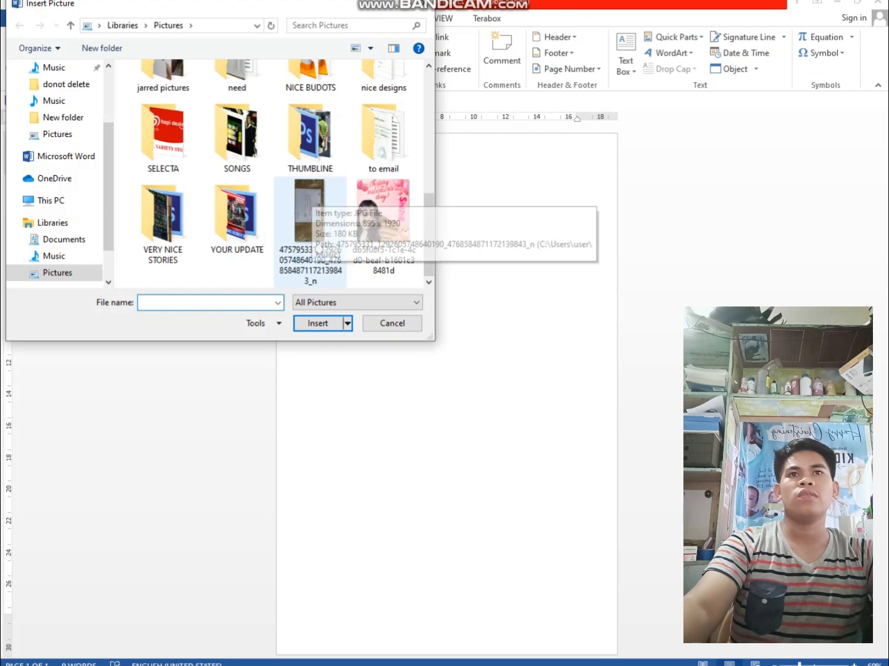
click(383, 222)
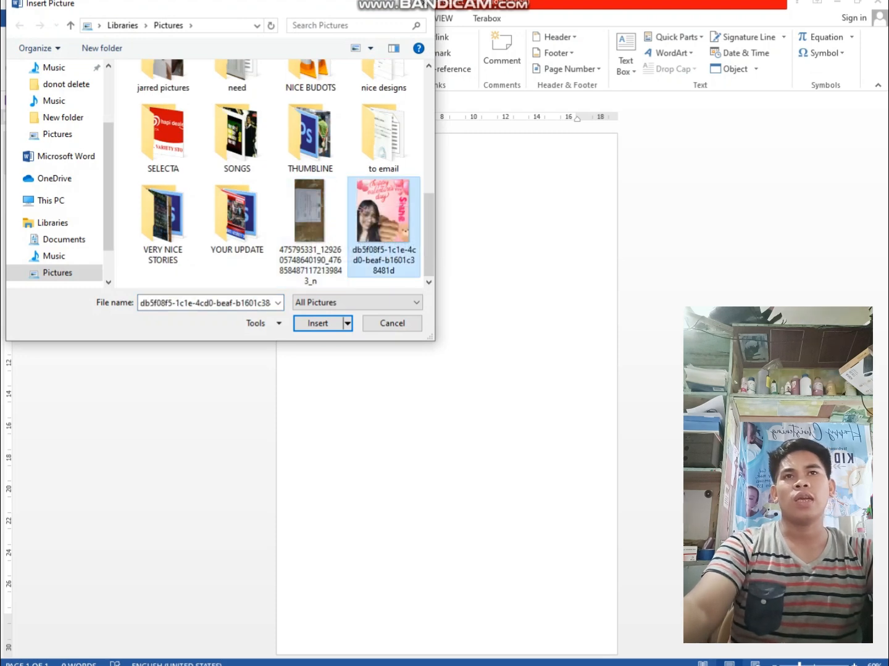
double_click(383, 222)
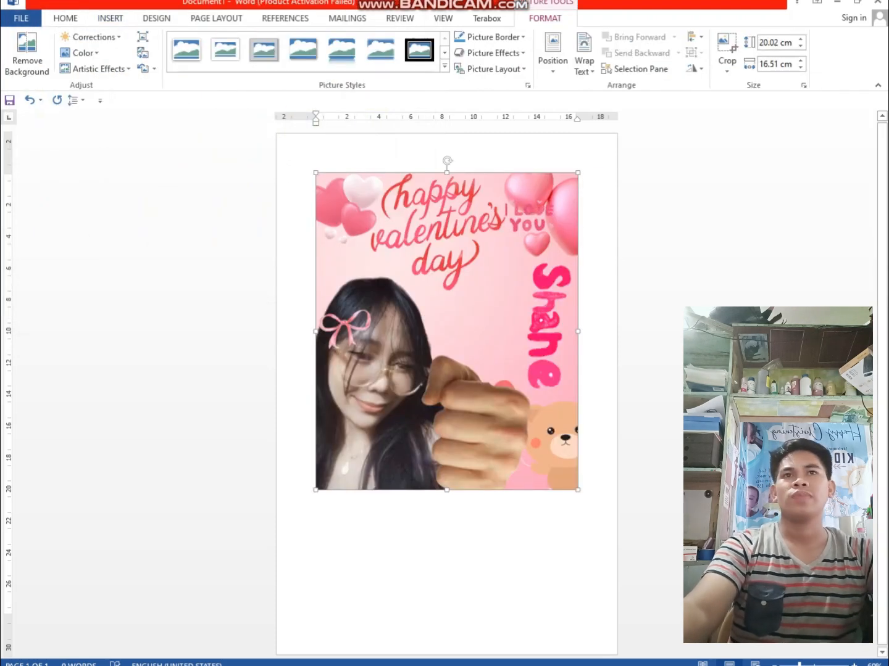
Set the Valentine's Day picture's text wrapping to In Front of Text and move the picture to the lower part of the page
click(447, 556)
click(447, 370)
click(447, 556)
click(447, 370)
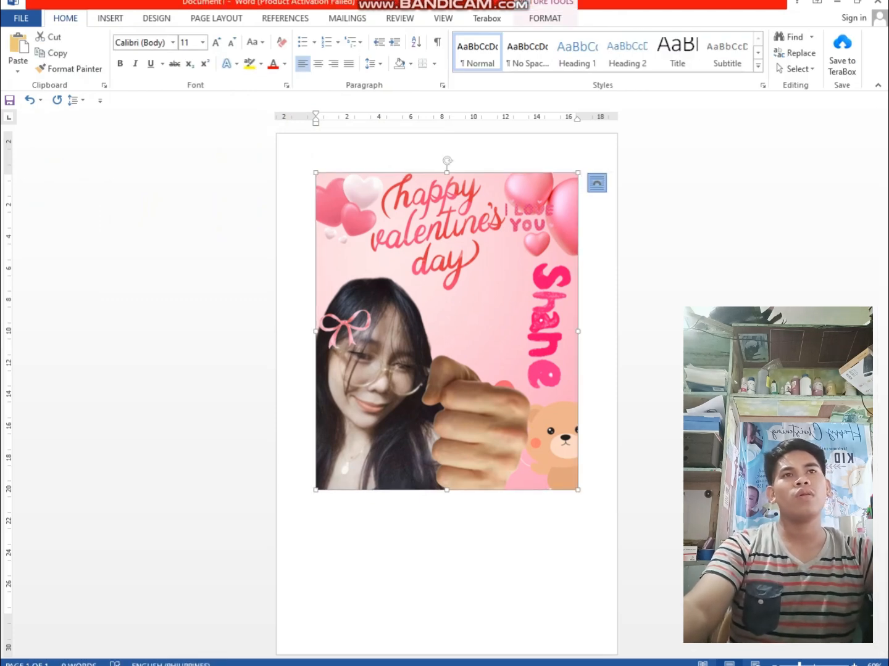
click(597, 183)
click(597, 183)
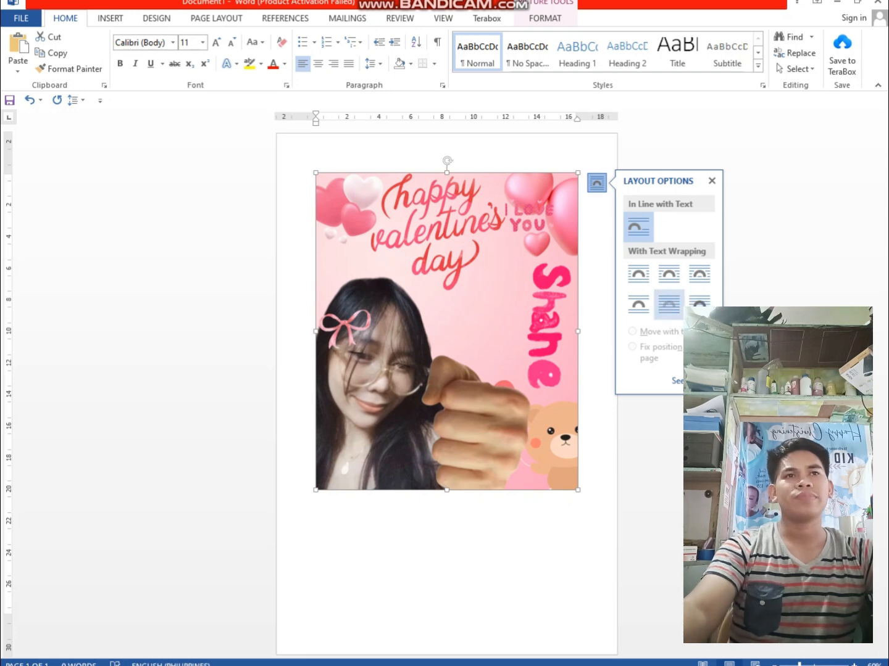
click(670, 305)
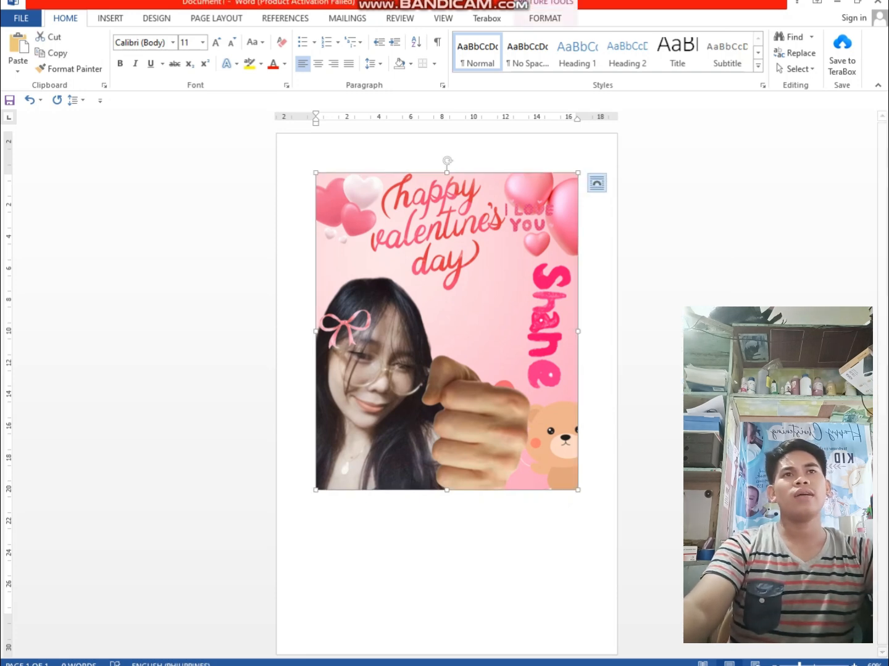
click(598, 183)
click(699, 301)
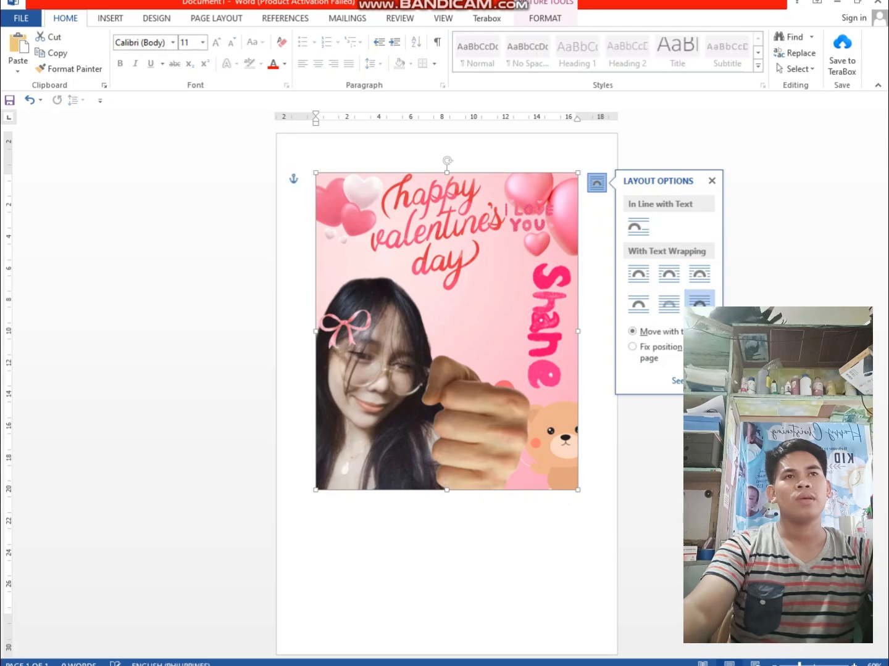
drag(447, 331, 431, 431)
click(445, 222)
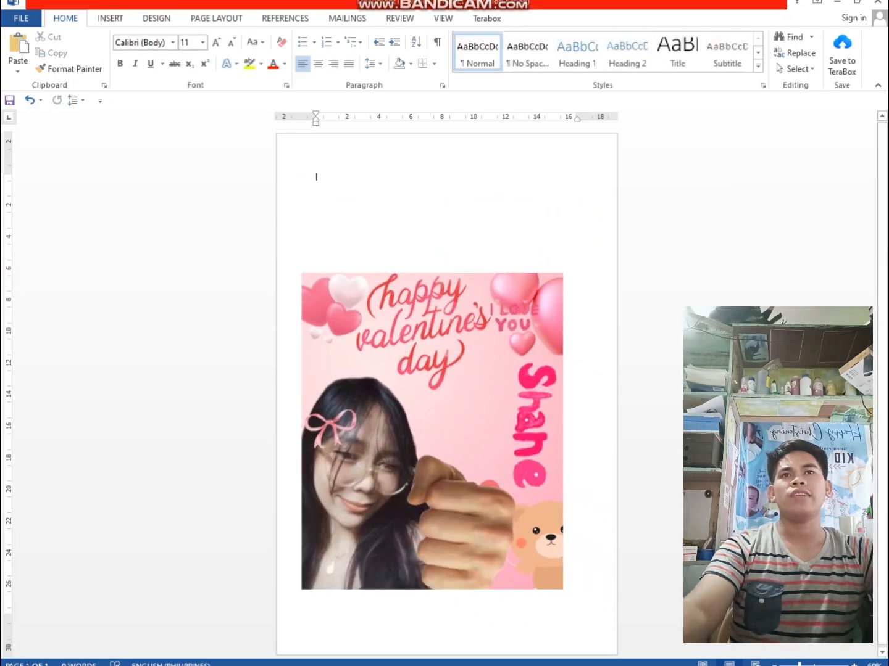
Switch to the web browser and search the web for "QOUTES ABOUT LOVE"
key(alt+Tab)
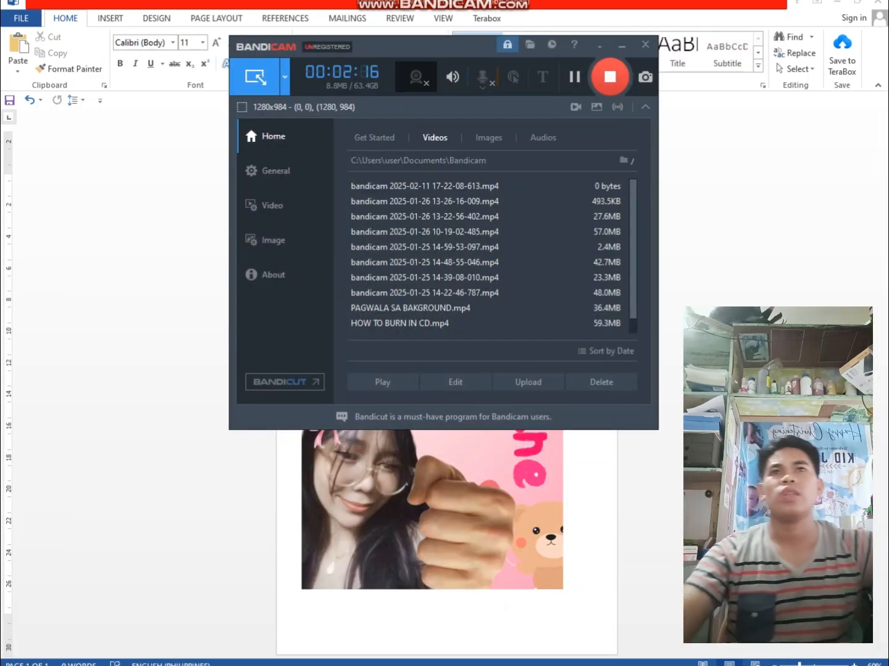
key(alt+Tab)
key(alt+Tab)
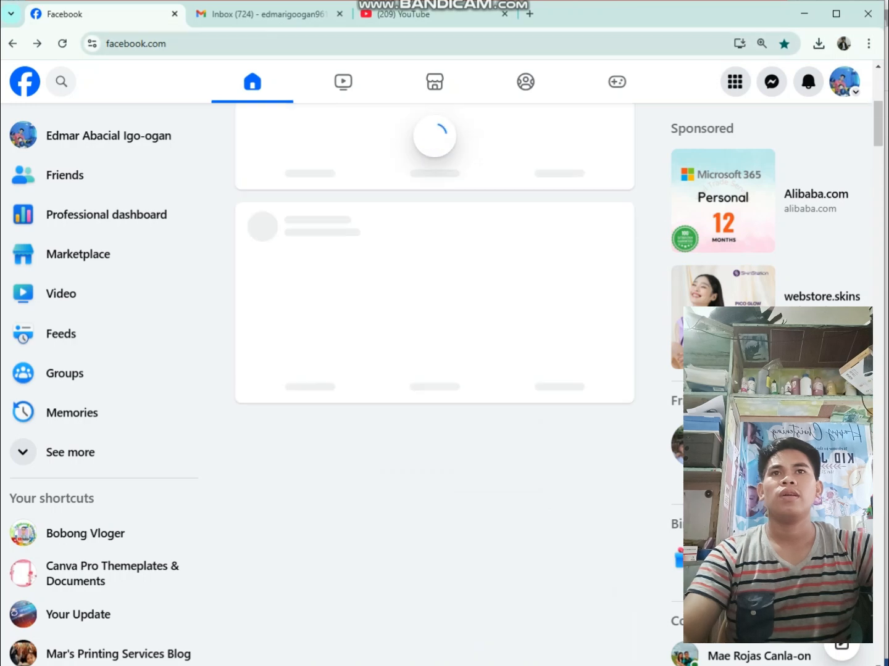
key(ctrl+Tab)
key(ctrl+l)
text(W)
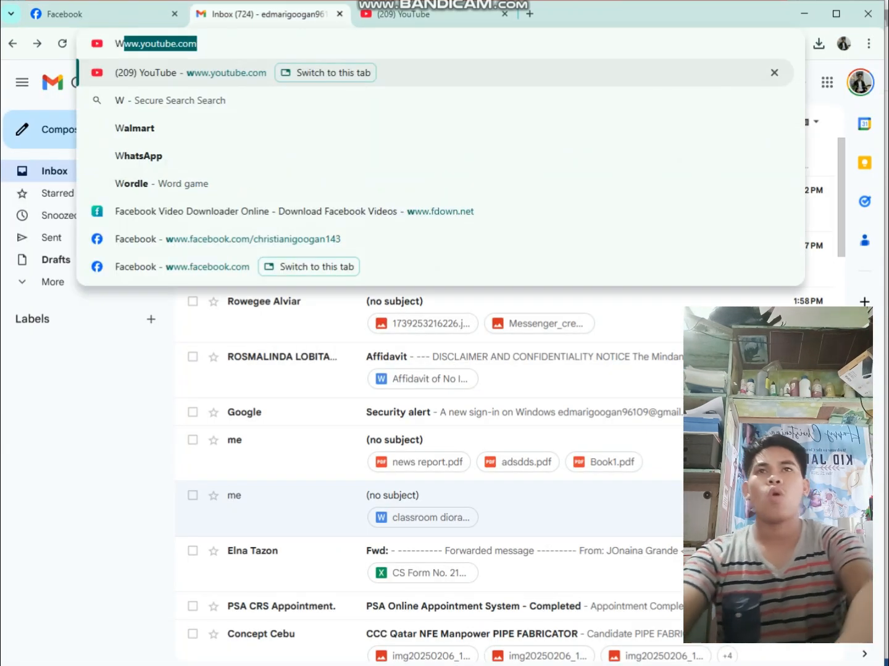
text(Q)
key(BackSpace)
key(BackSpace)
text(Q)
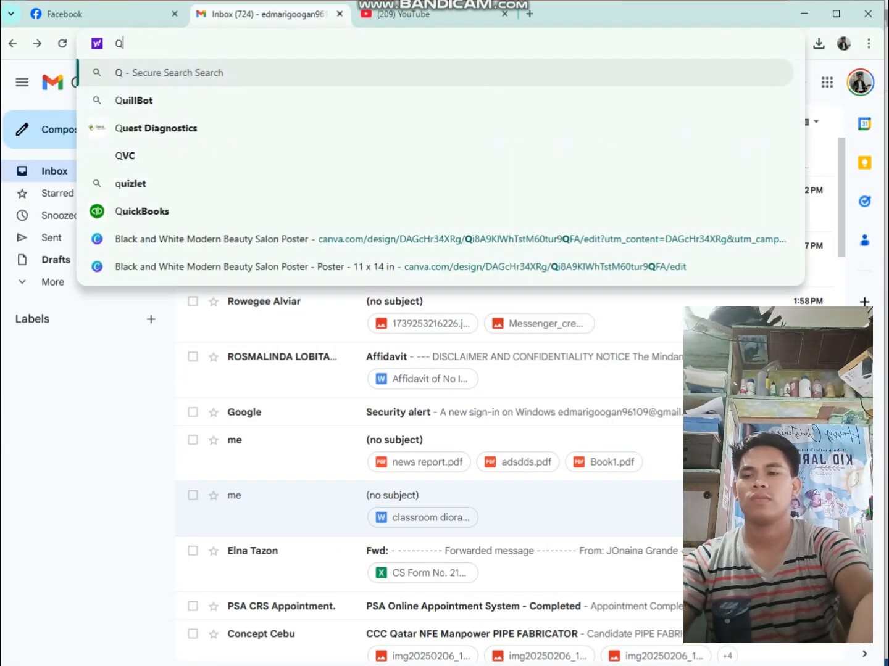
text(OUTES ABOUT)
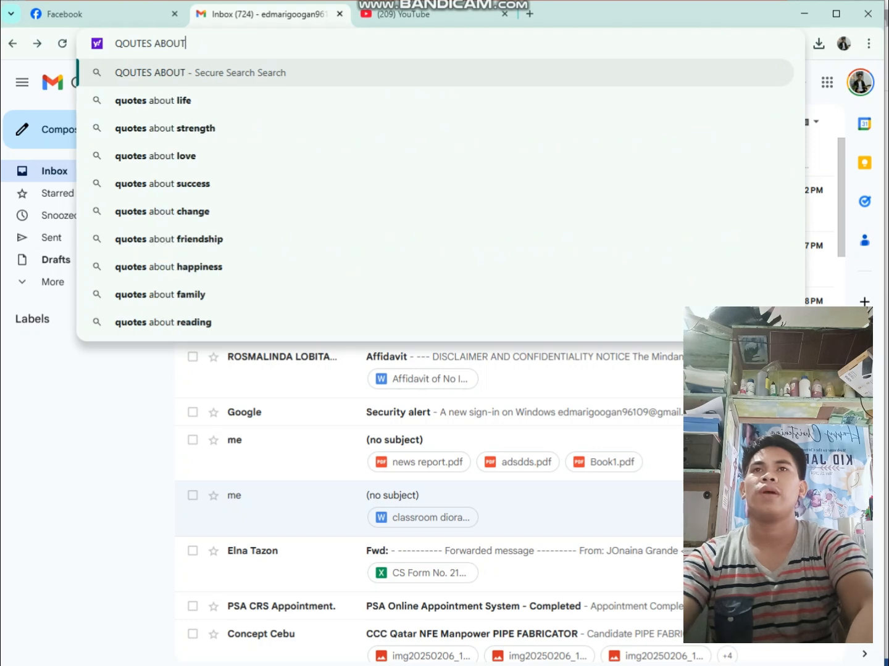
text( LOVE)
key(Return)
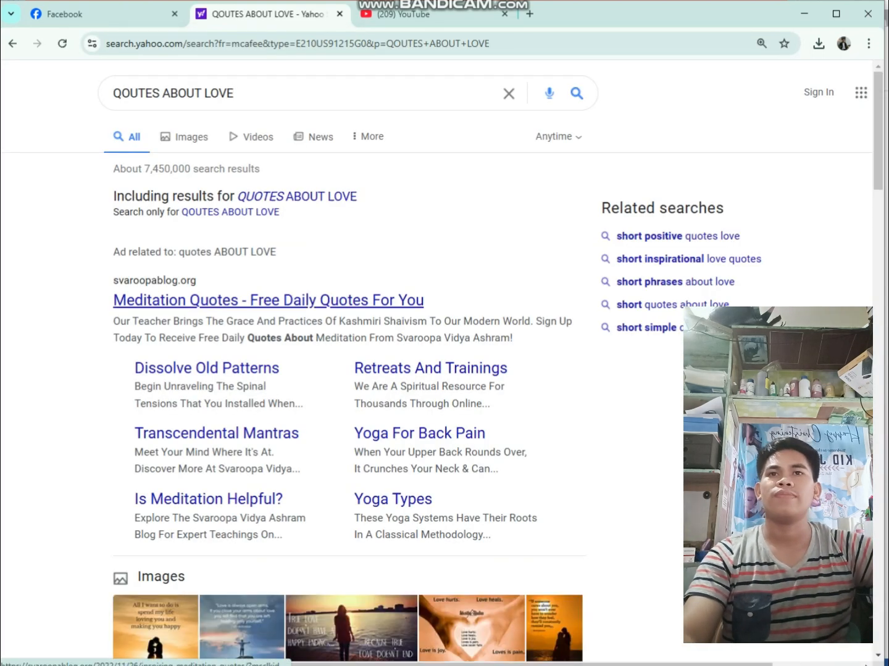
Open the Meditation Quotes result and copy the passage from "It's not just our modern times" through "He added a line:"
click(269, 301)
scroll(268, 301, down, 5)
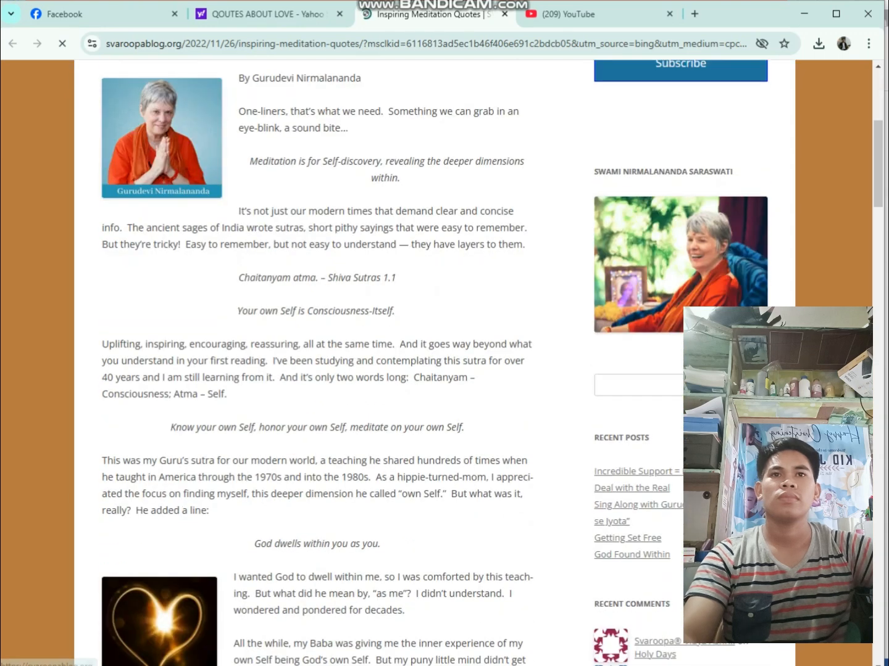
drag(381, 543, 102, 227)
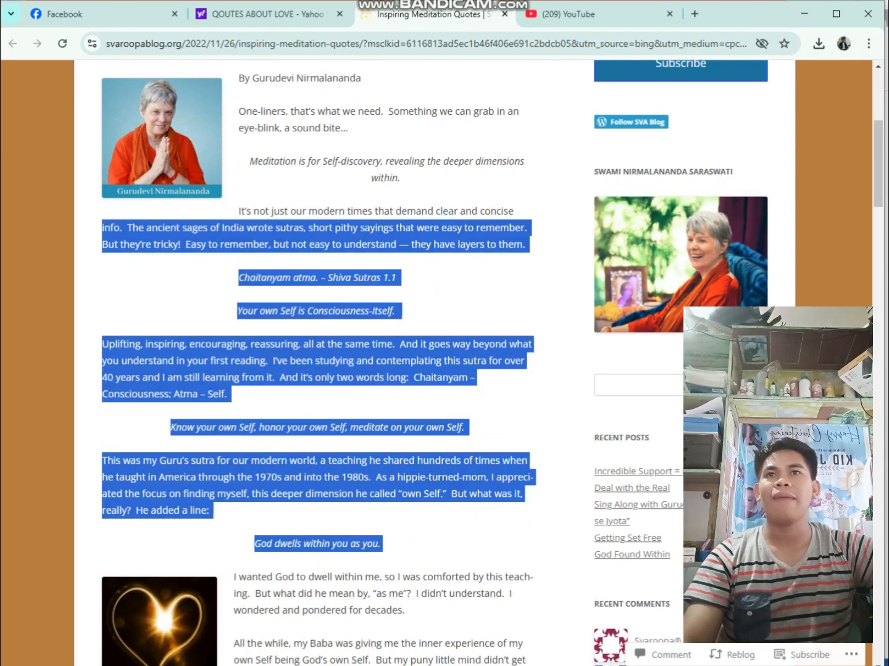
drag(213, 510, 105, 228)
right_click(153, 235)
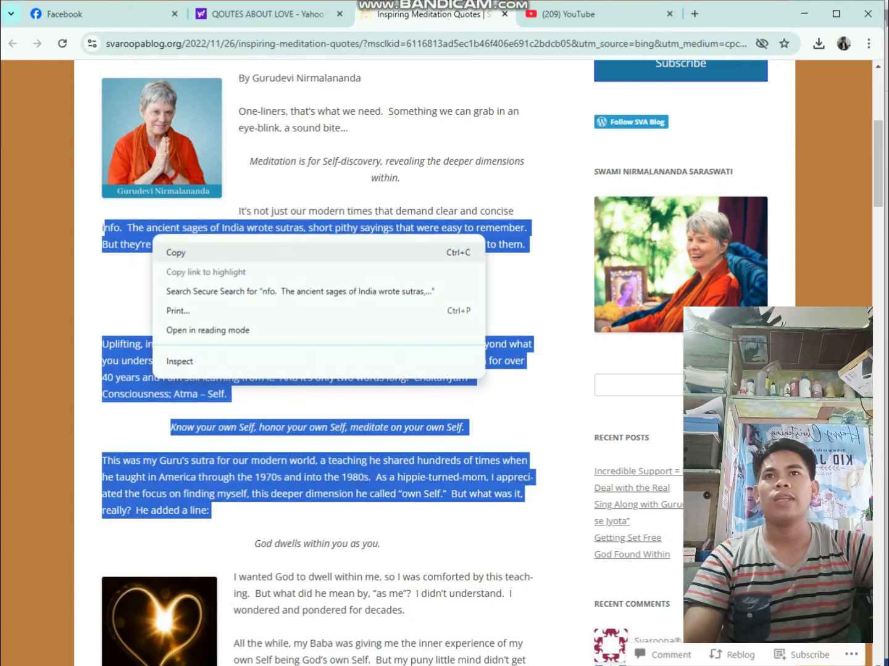
click(176, 252)
drag(212, 510, 238, 211)
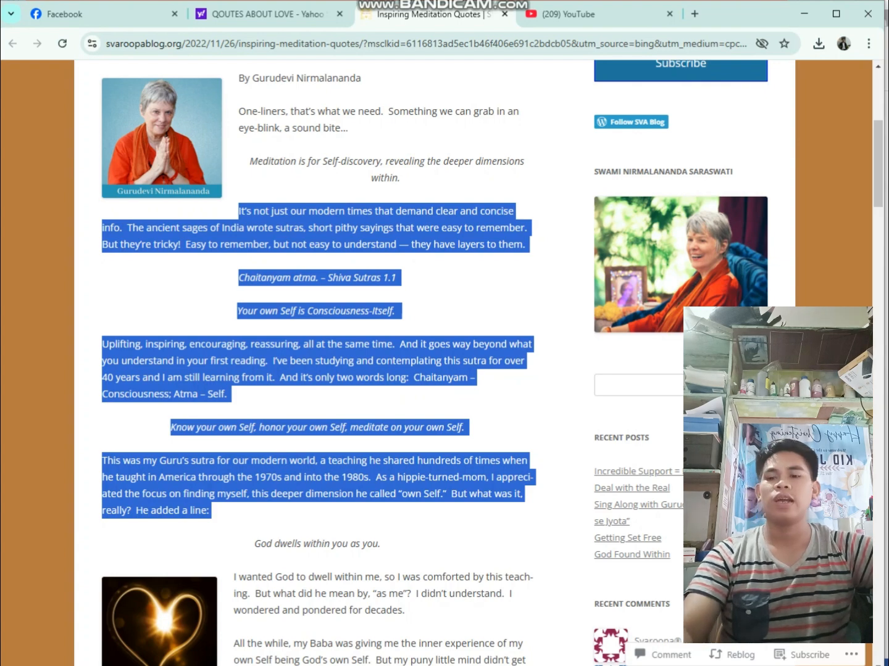
Switch back to Word, paste the copied passage at the start of the document, and move the Valentine's Day picture up over it
key(alt+Tab)
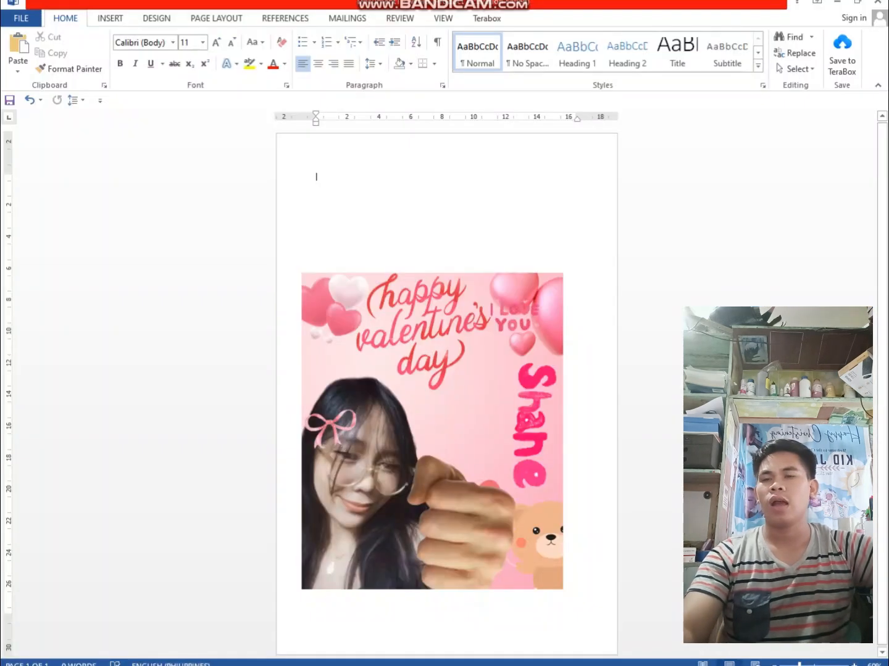
text(It's not just our modern times that demand clear and concise info. The ancient sages of India wrote sutras, short pithy sayings that were easy to remember. But they're tricky! Easy to remember, but not easy to understand — they have layers to them. Chaitanyam atma. – Shiva Sutras 1.1 Your own Self is Consciousness-itself. Uplifting, inspiring, encouraging, reassuring, all at the same time. And it goes way beyond what you understand in your first reading. I've been studying and contemplating this sutra for over 40 years and I am still learning from it. And it's only two words long: Chaitanyam – Consciousness; Atma – Self. Know your own Self, honor your own Self, meditate on your own Self. This was my Guru's sutra for our modern world, a teaching he shared hundreds of times when he taught in America through the 1970s and into the 1980s. As a hippie-turned-mom, I appreciated the focus on finding myself, this deeper dimension he called "own Self." But what was it, really? He added a line:)
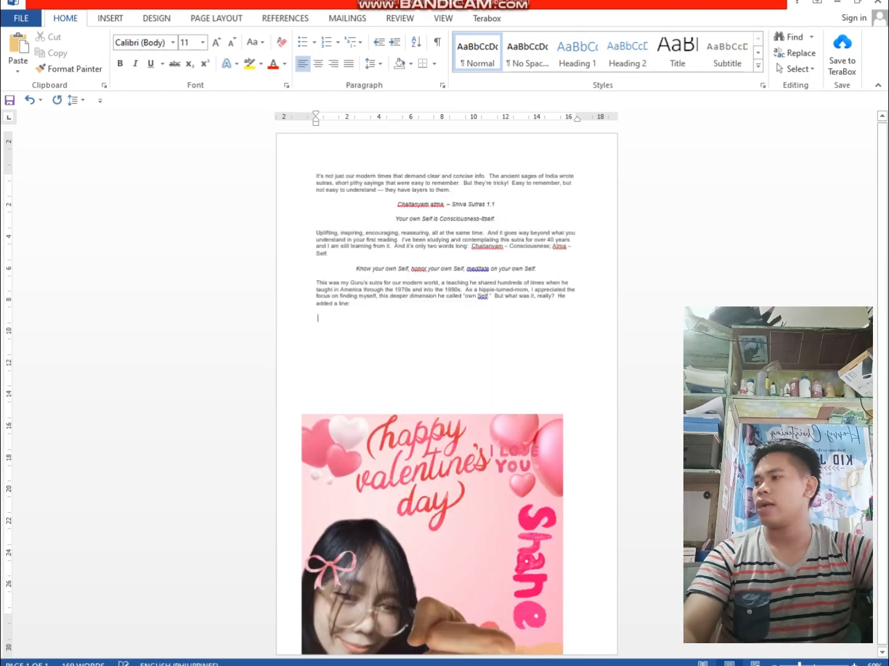
drag(432, 530, 445, 266)
Examine the layout and text-wrapping options available for the Valentine's Day picture
click(595, 158)
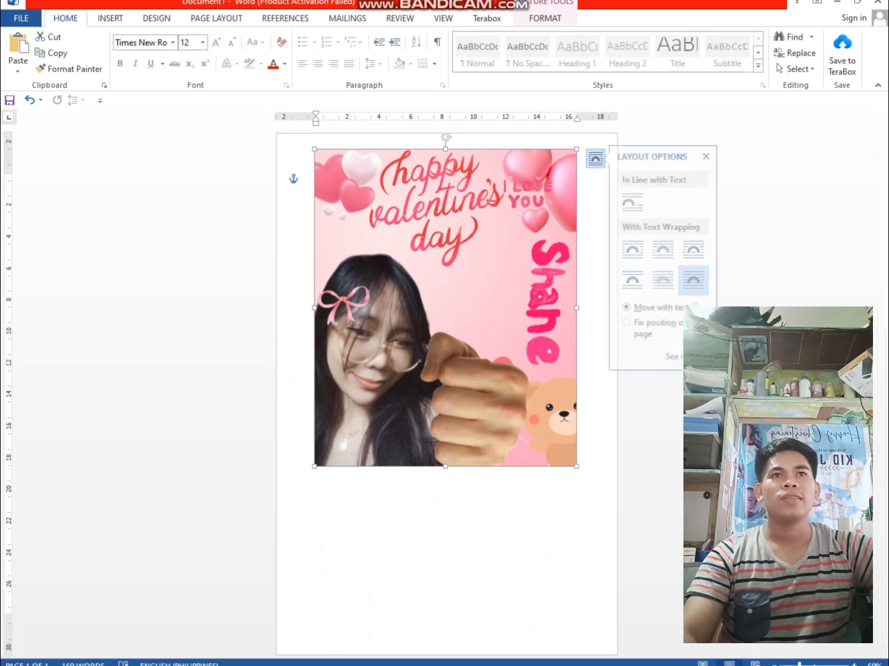
click(524, 518)
click(469, 371)
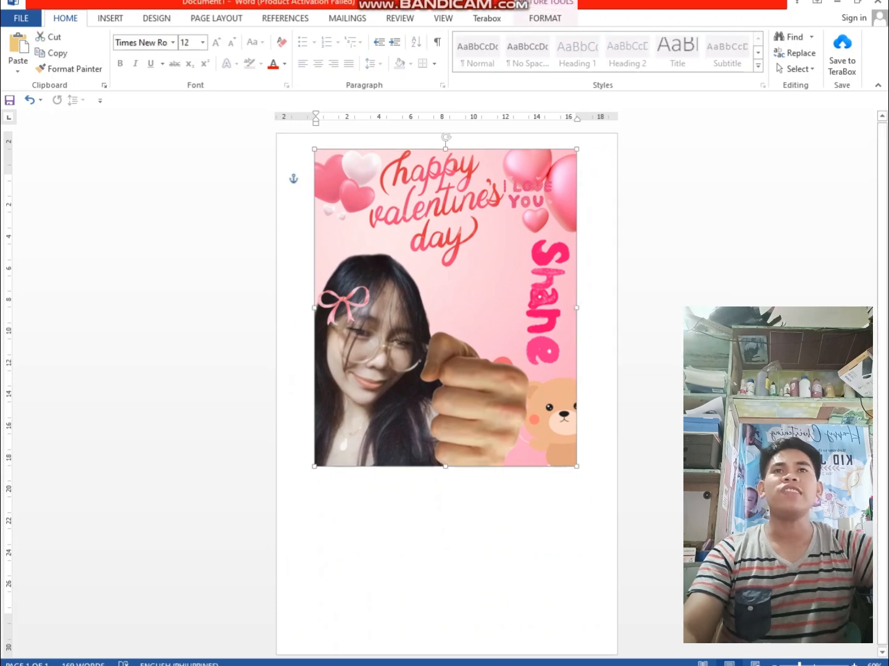
click(493, 519)
double_click(470, 370)
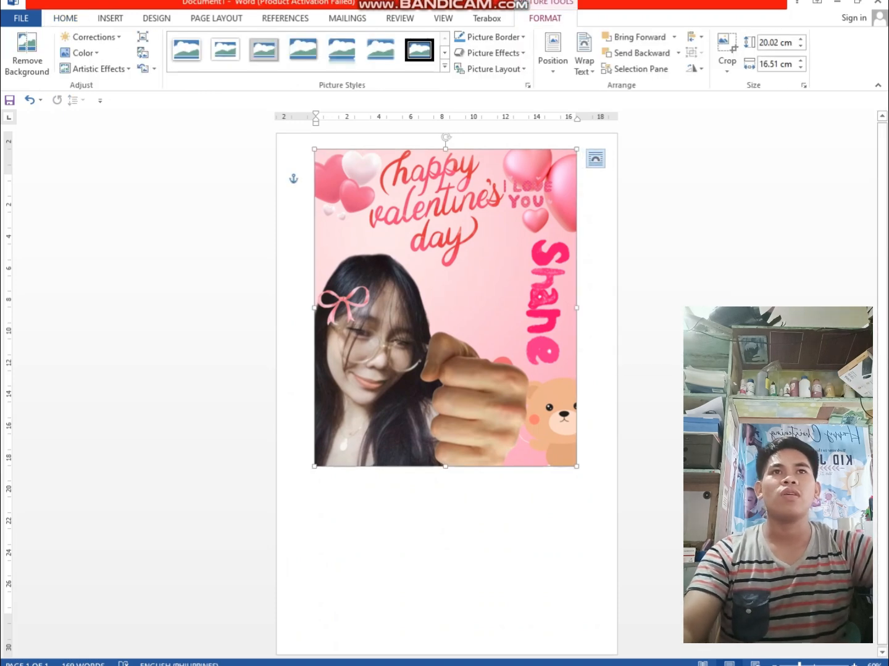
click(596, 158)
click(526, 518)
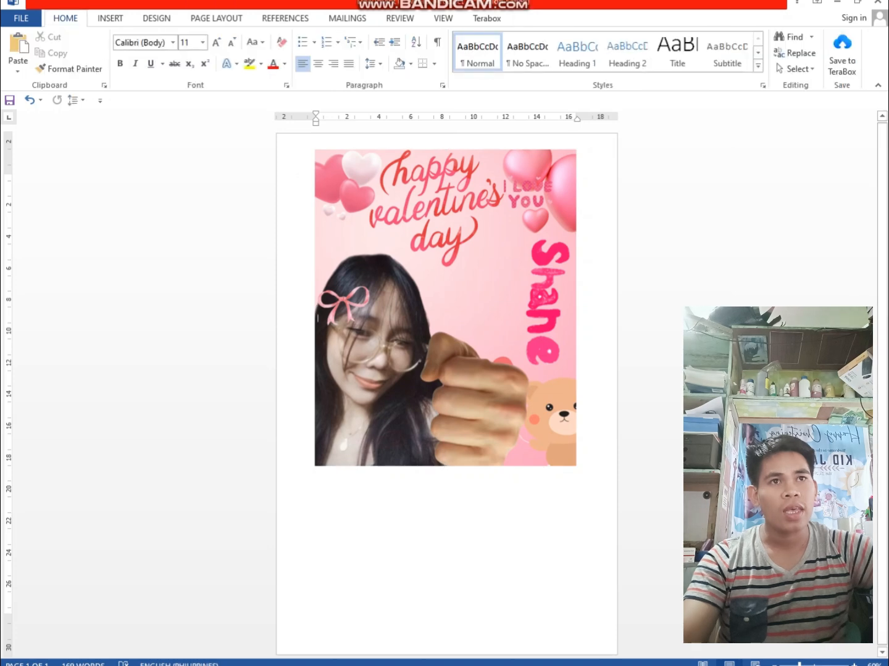
click(493, 340)
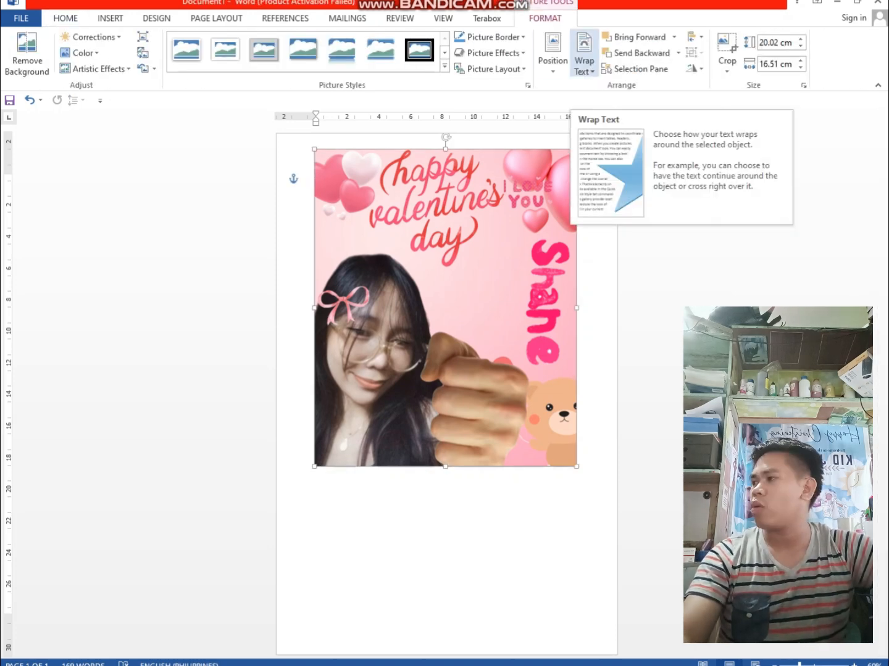
click(584, 62)
click(584, 62)
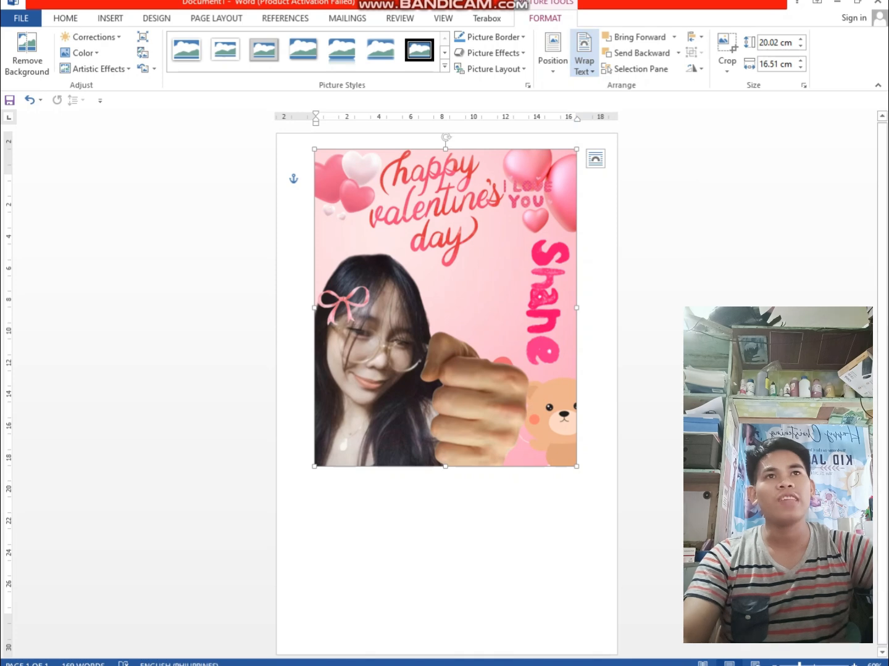
click(642, 317)
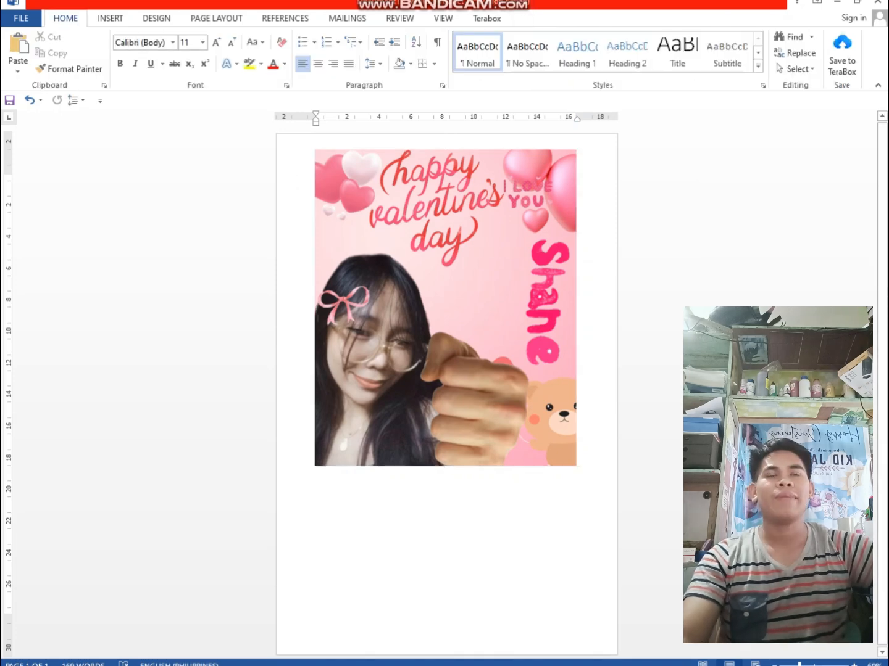
Nudge the picture slightly lower over the passage and set its text wrapping to Behind Text
mouse_move(444, 308)
mouse_down()
mouse_move(437, 385)
mouse_move(427, 306)
mouse_move(458, 315)
mouse_move(447, 316)
mouse_up()
click(593, 334)
click(506, 327)
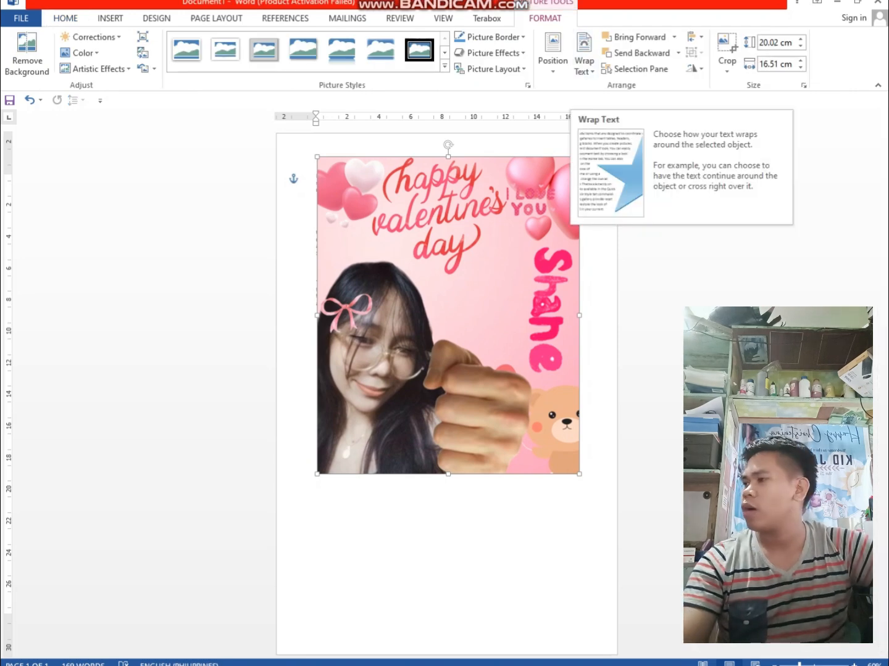
click(597, 166)
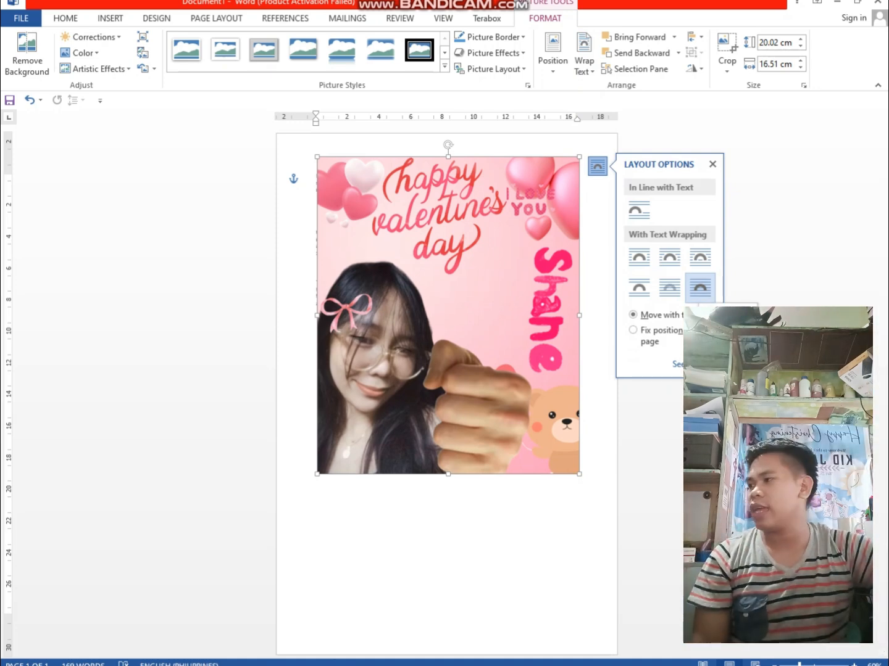
click(600, 382)
mouse_move(453, 318)
mouse_down()
mouse_move(475, 358)
mouse_move(442, 313)
mouse_move(447, 322)
mouse_up()
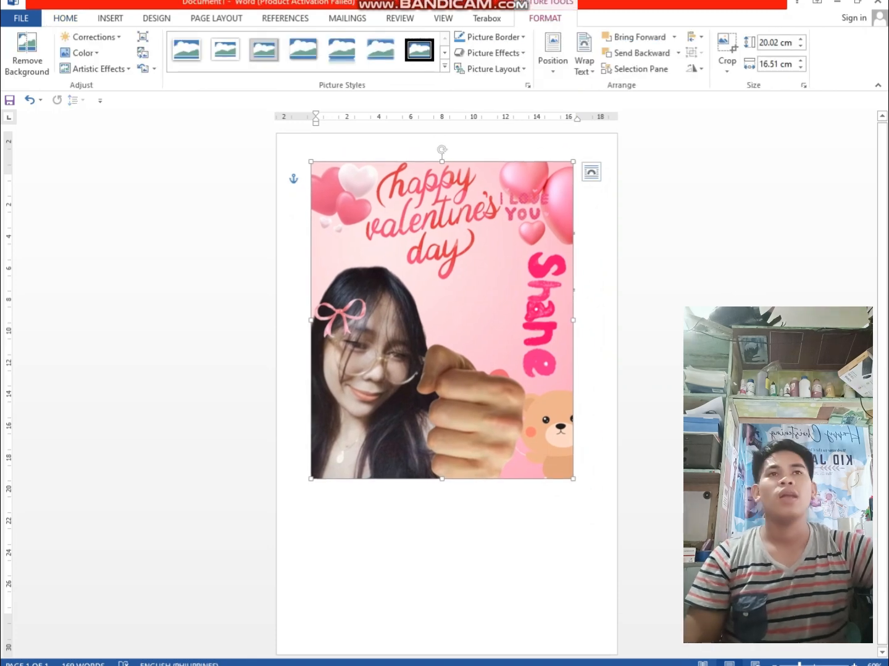
click(590, 172)
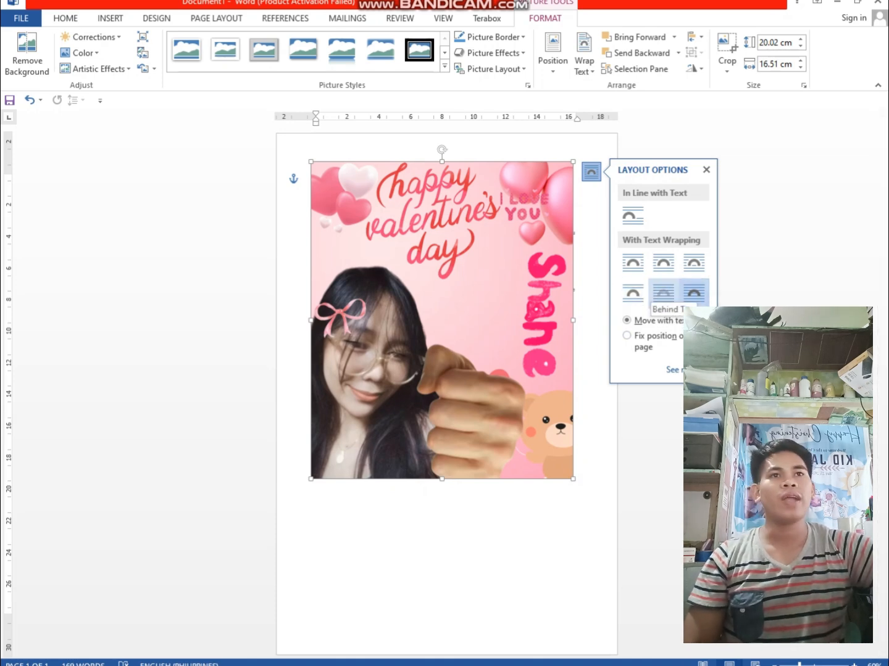
click(663, 292)
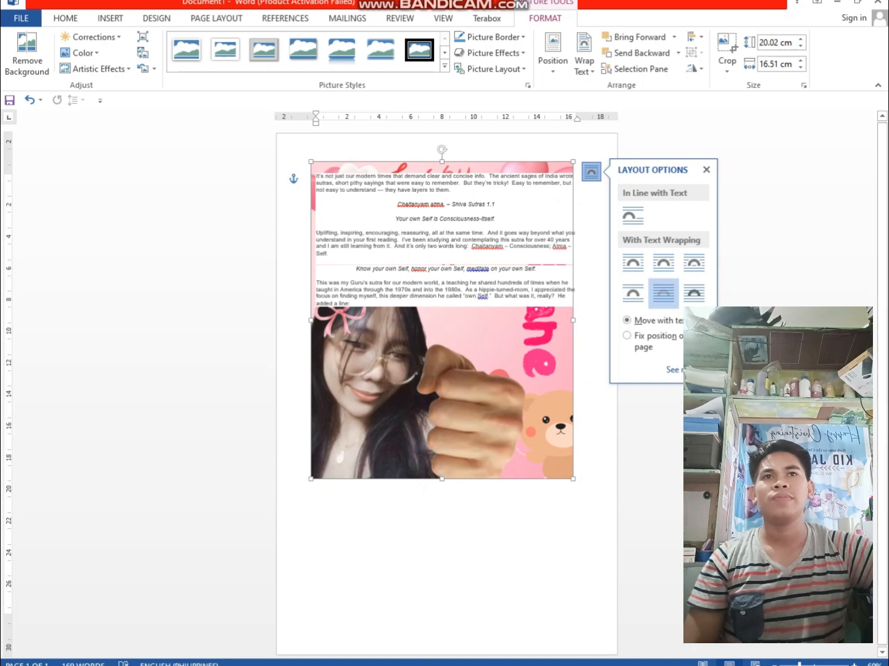
Shift the picture toward the page's upper edge behind the text and enlarge it proportionally
drag(427, 370, 429, 369)
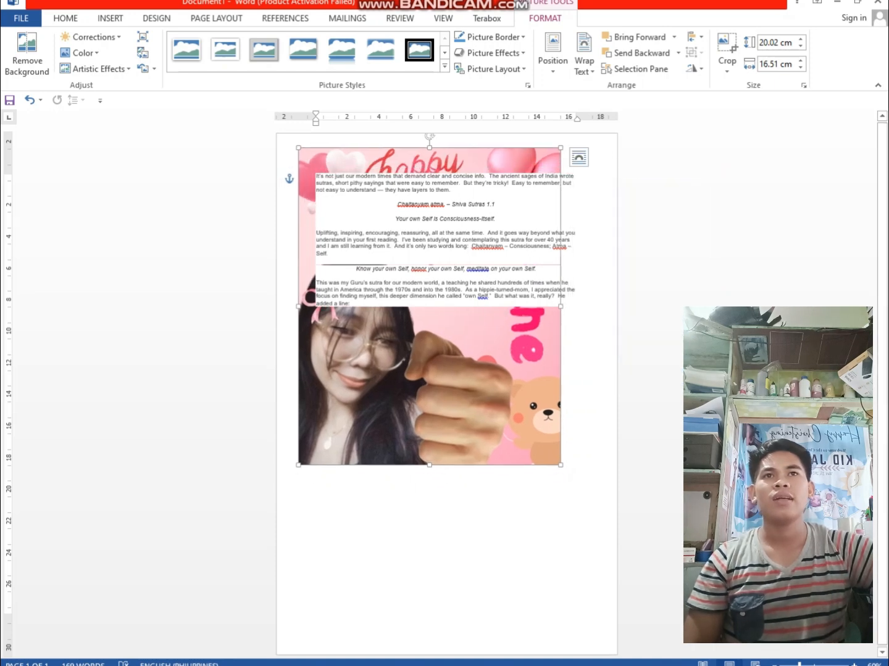
click(525, 268)
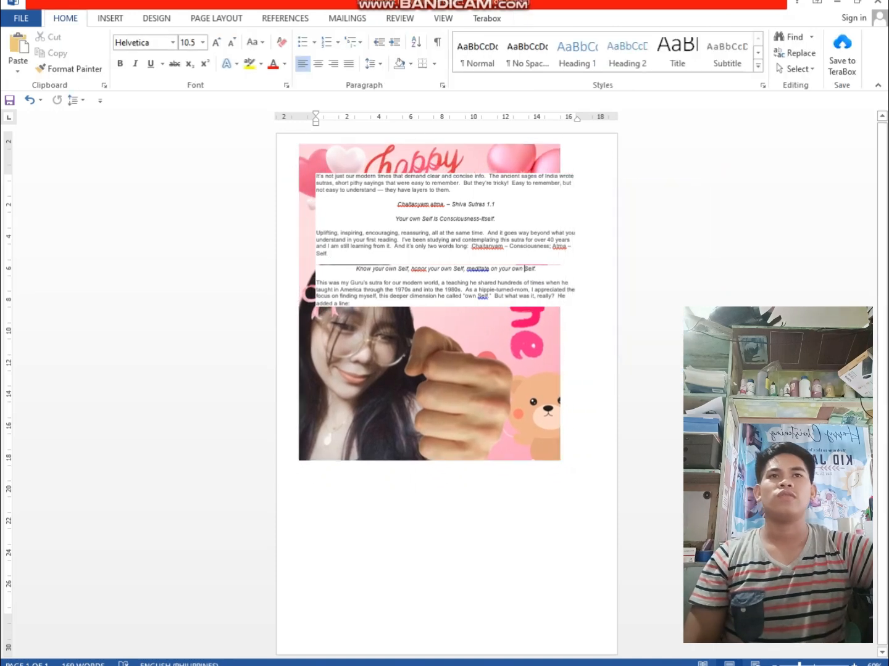
click(481, 370)
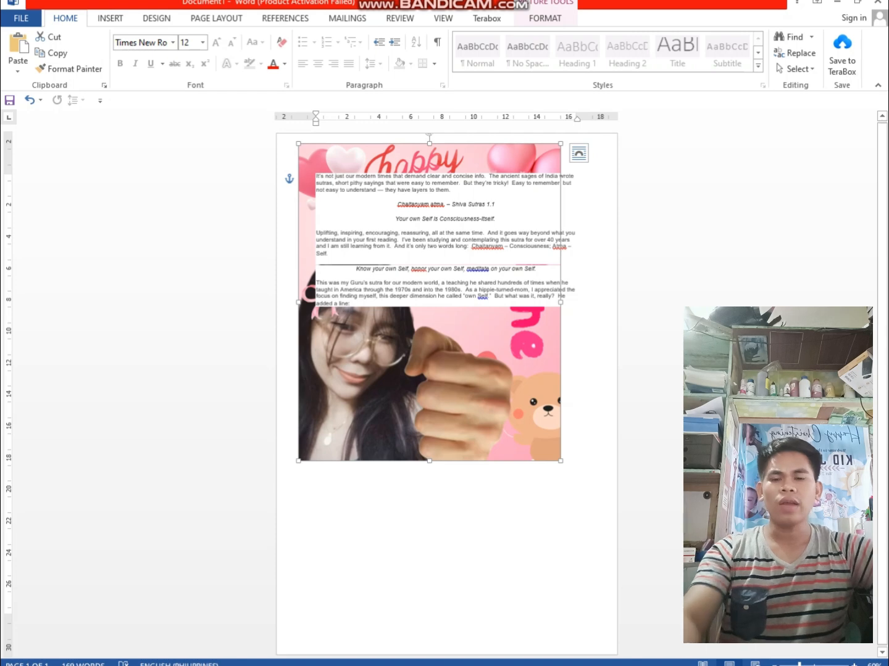
drag(560, 461, 587, 494)
Reposition the enlarged picture behind the passage so it is roughly centred across the page width near the upper edge
drag(501, 220, 501, 233)
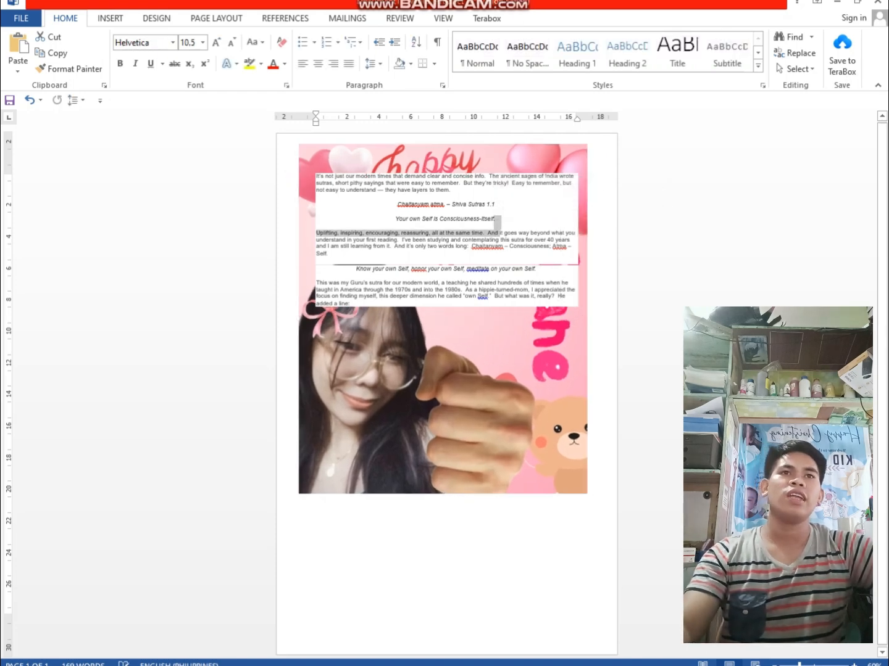
click(501, 531)
click(481, 407)
drag(482, 407, 464, 403)
click(436, 219)
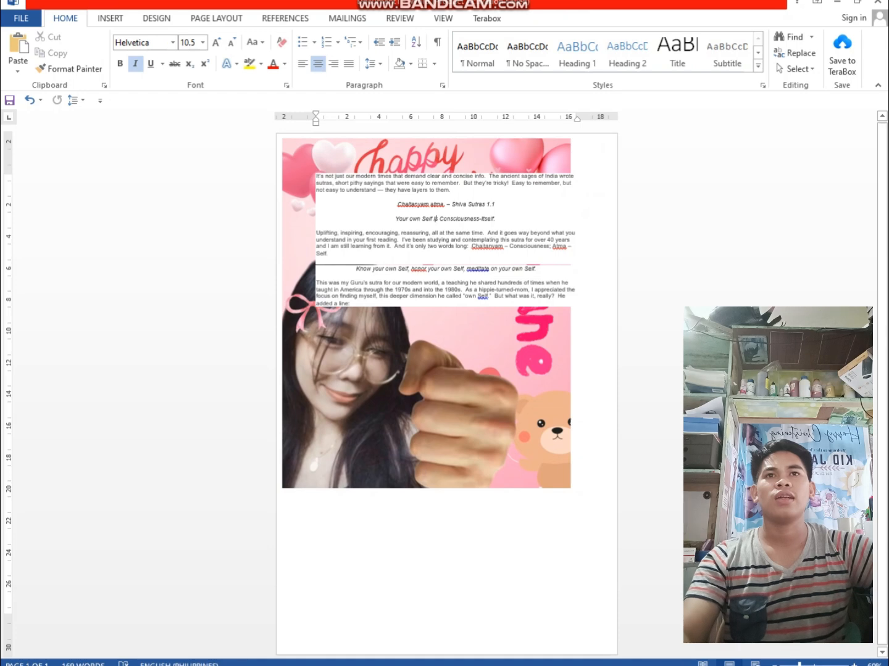
click(444, 530)
click(330, 253)
drag(432, 402, 441, 402)
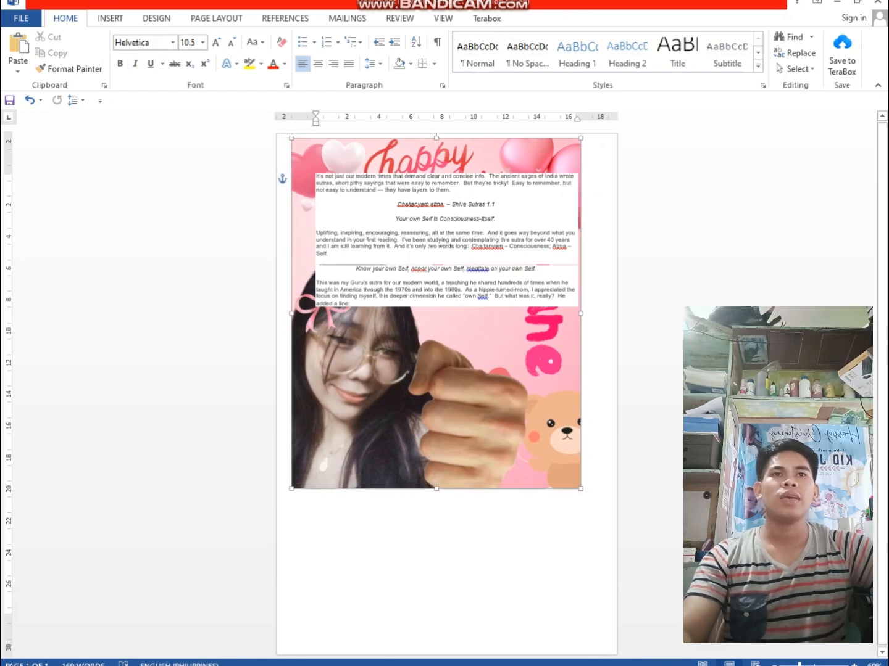
click(497, 205)
drag(352, 304, 316, 175)
click(432, 383)
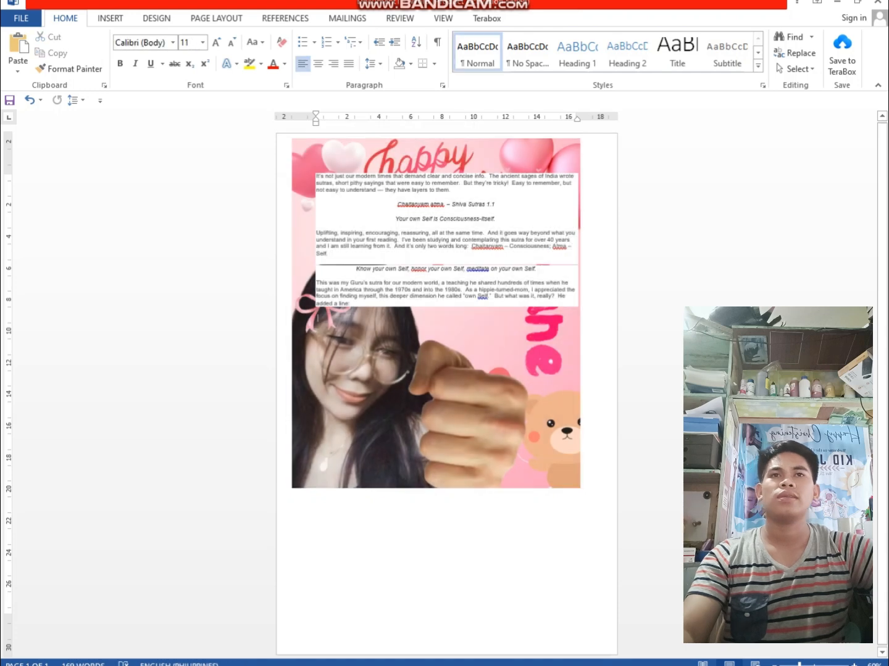
click(531, 268)
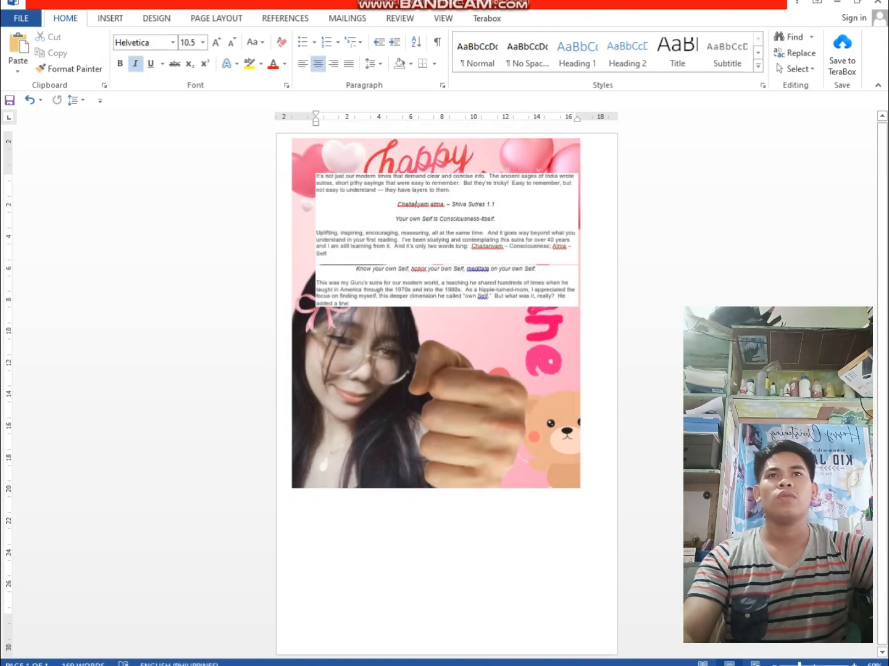
click(432, 383)
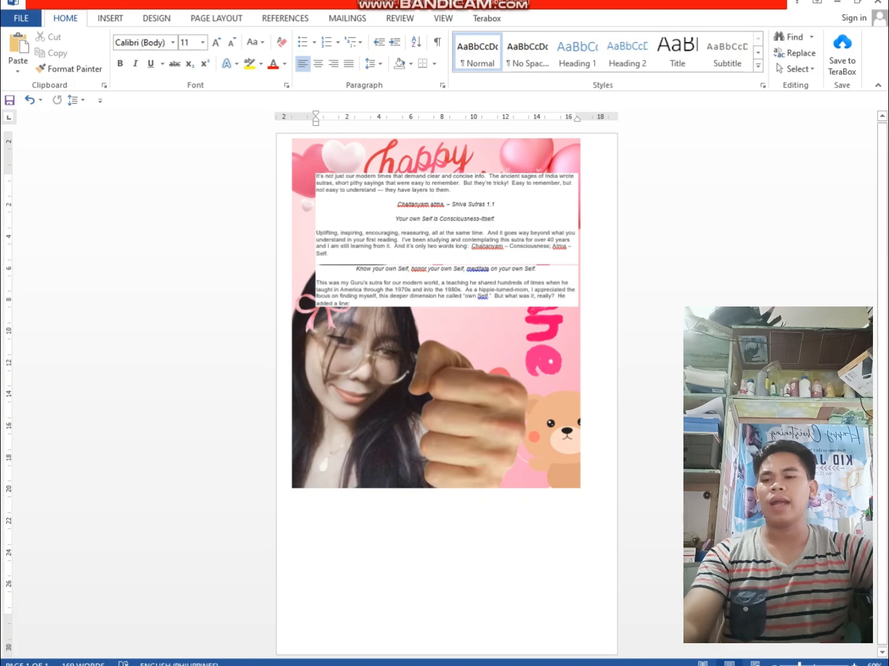
key(alt+Tab)
click(213, 511)
drag(214, 511, 102, 228)
key(alt+Tab)
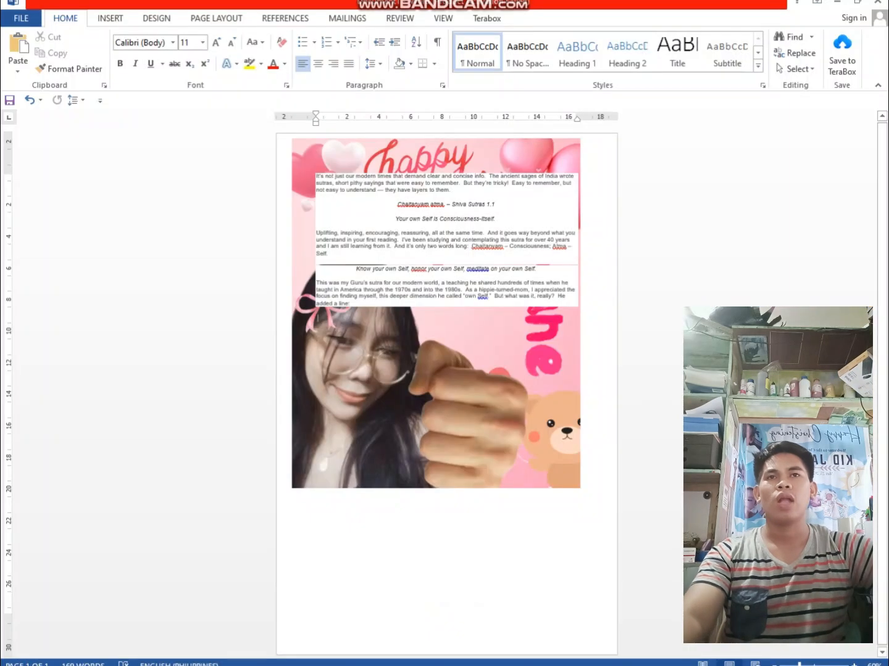
click(453, 289)
click(499, 219)
drag(351, 304, 322, 175)
Try to move the picture down toward the lower end of the page, and undo the move
click(420, 388)
drag(420, 389, 506, 612)
key(ctrl+z)
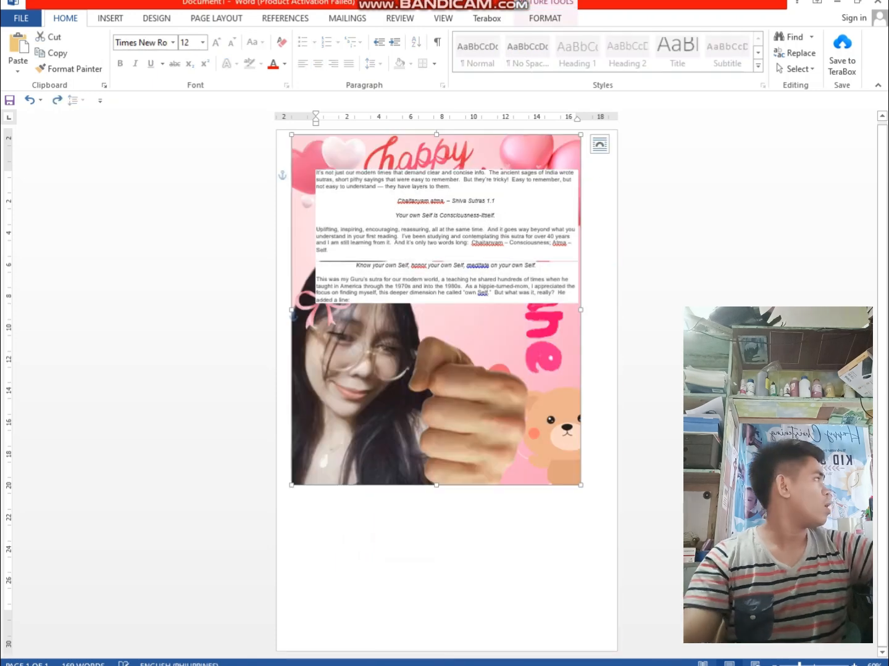
Redo the picture's move below the passage, and clear the page by deleting all the text together with the picture
key(ctrl+y)
click(352, 301)
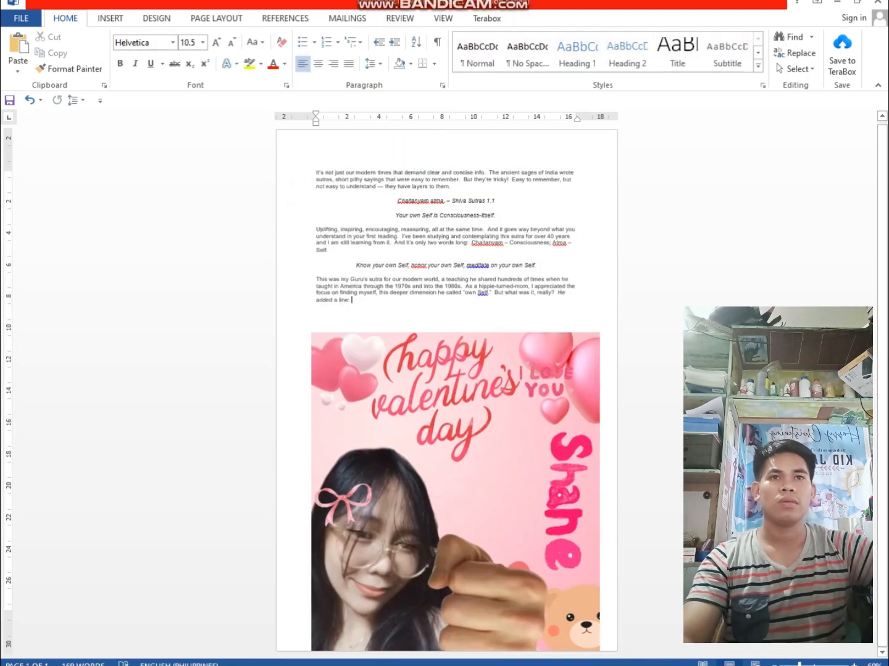
drag(351, 301, 317, 173)
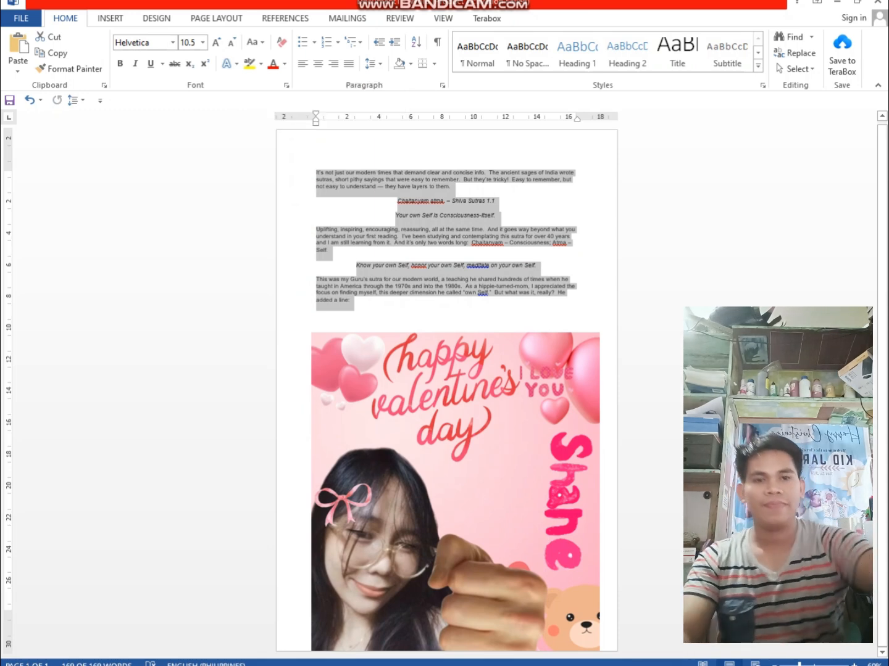
key(alt+Tab)
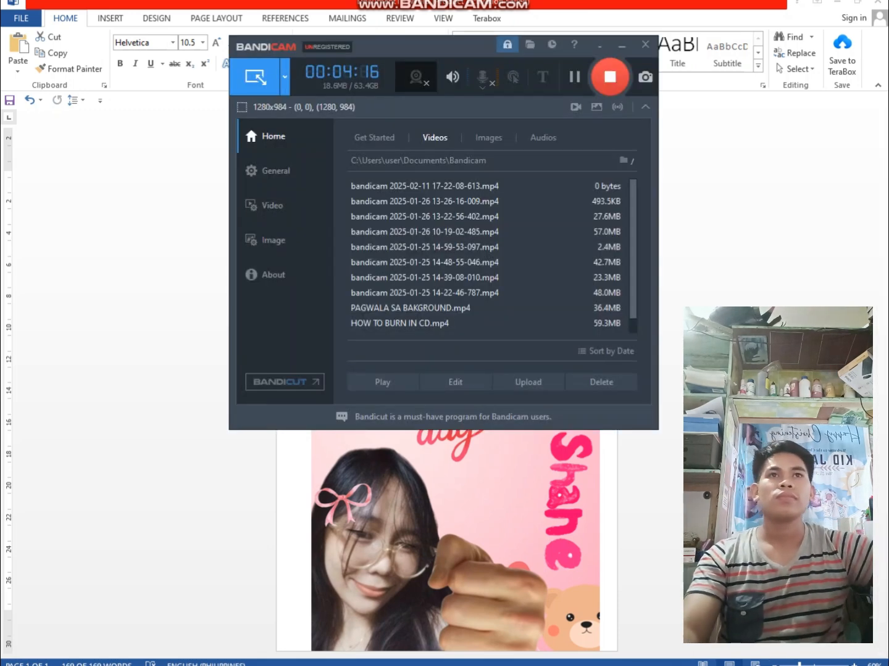
key(alt+Tab)
key(alt+Tab)
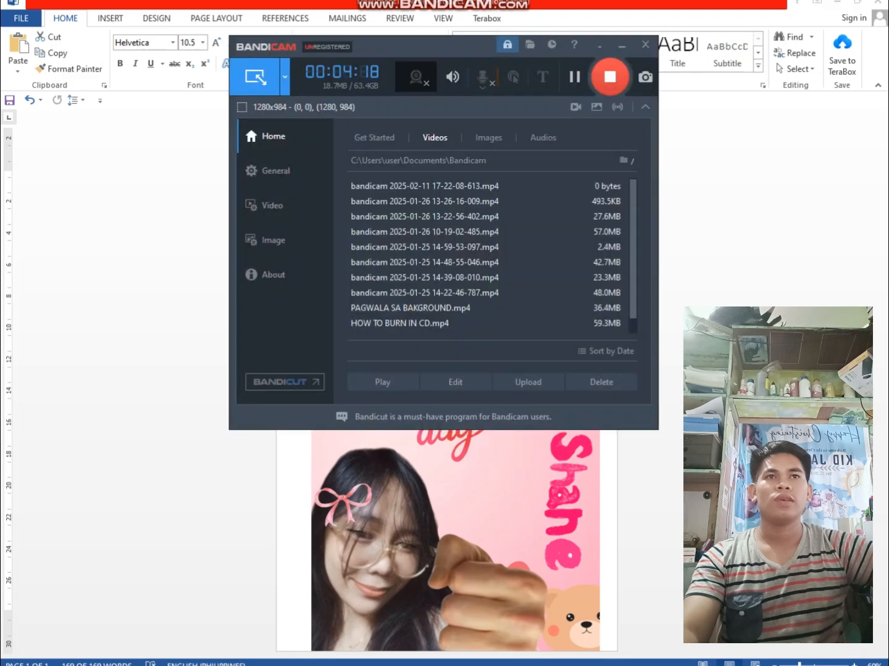
key(alt+Tab)
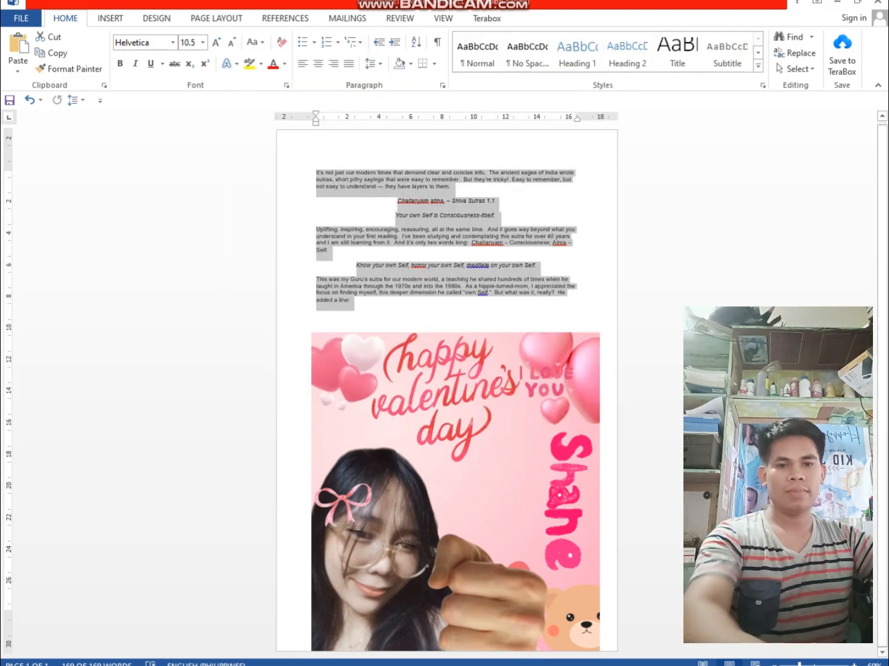
click(448, 230)
click(317, 314)
drag(317, 314, 316, 173)
key(super+c)
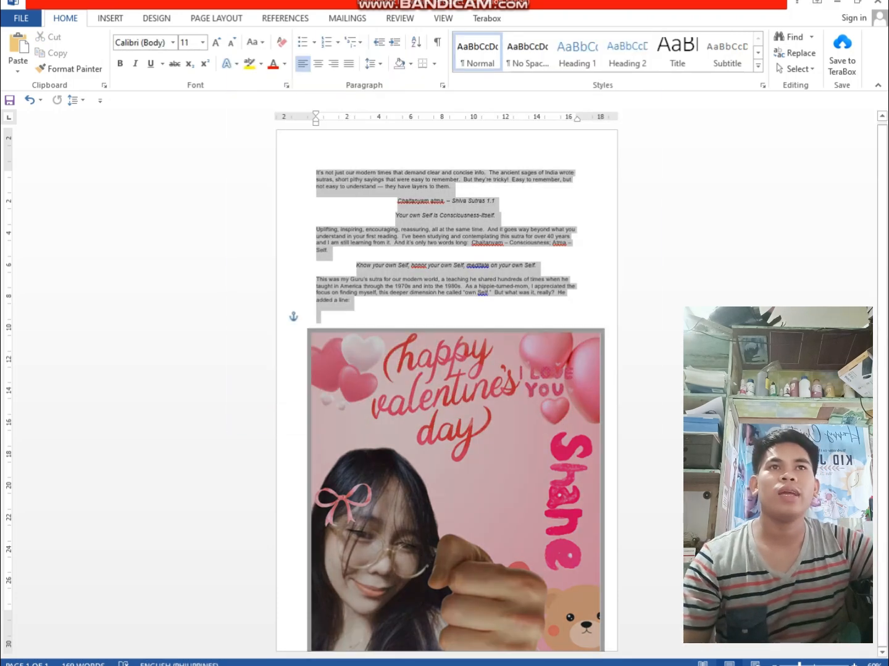
key(BackSpace)
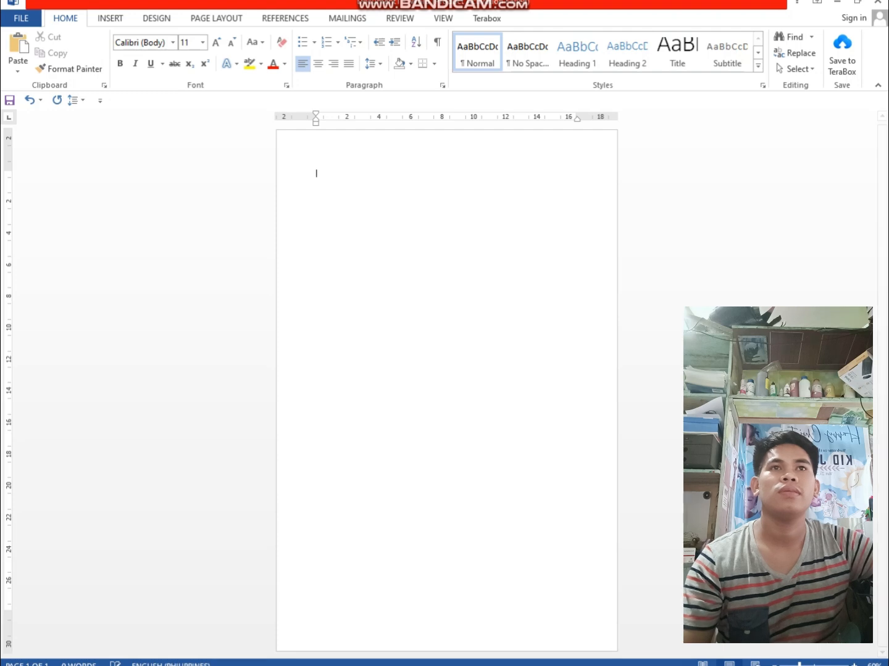
Insert the Valentine's Day picture db5f08f5-1c1e-4cd0-beaf-b1601c38481d from the Pictures library into the empty document
click(110, 19)
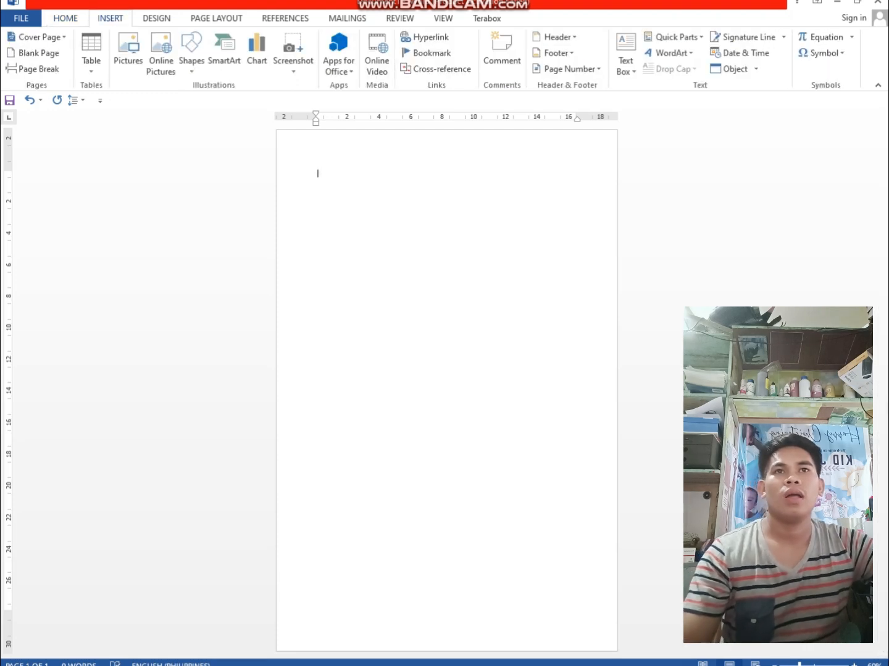
click(128, 50)
scroll(312, 256, down, 5)
double_click(382, 216)
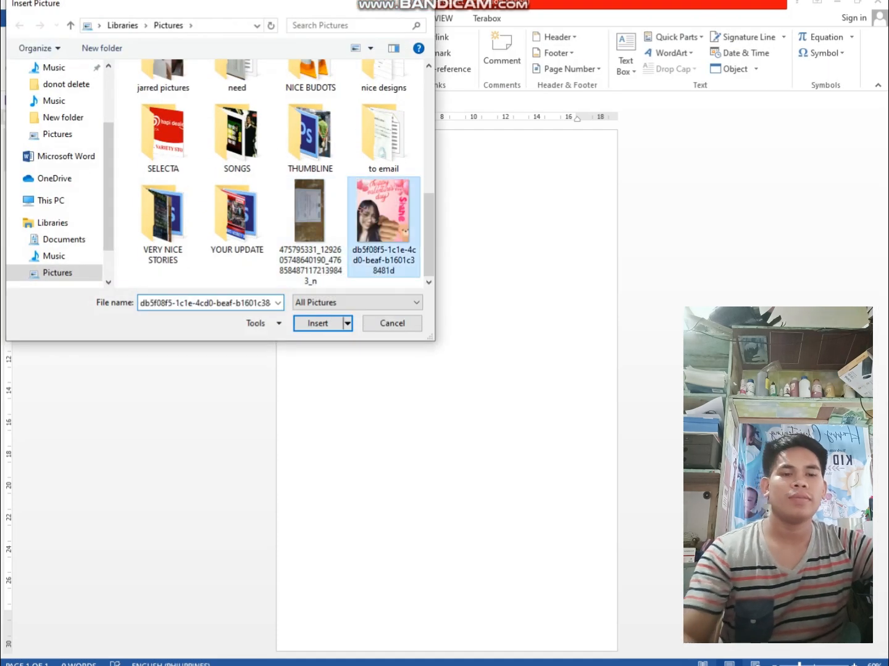
Set the inserted picture's text wrapping to Behind Text and shift it slightly lower on the page
drag(432, 308, 475, 359)
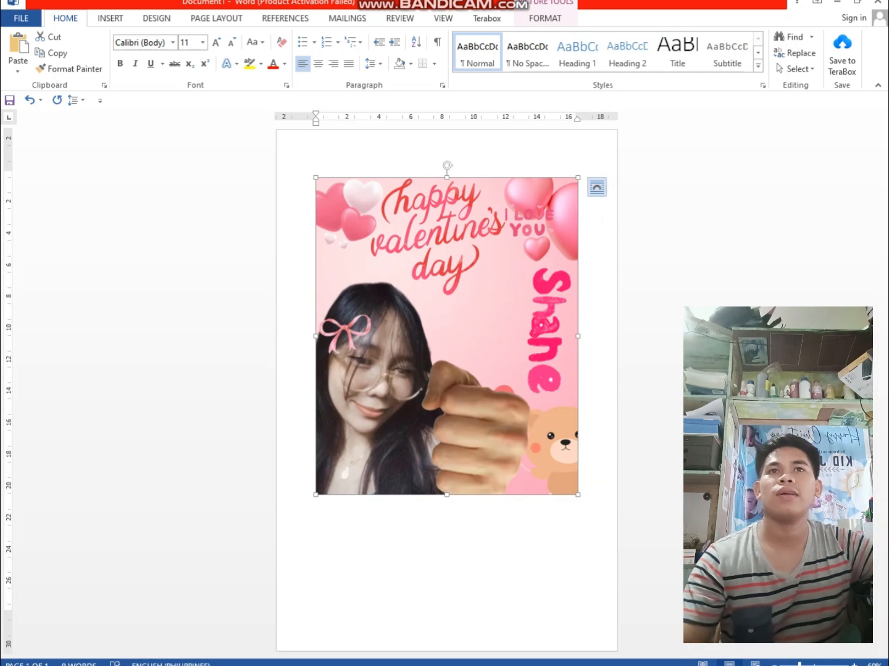
click(596, 186)
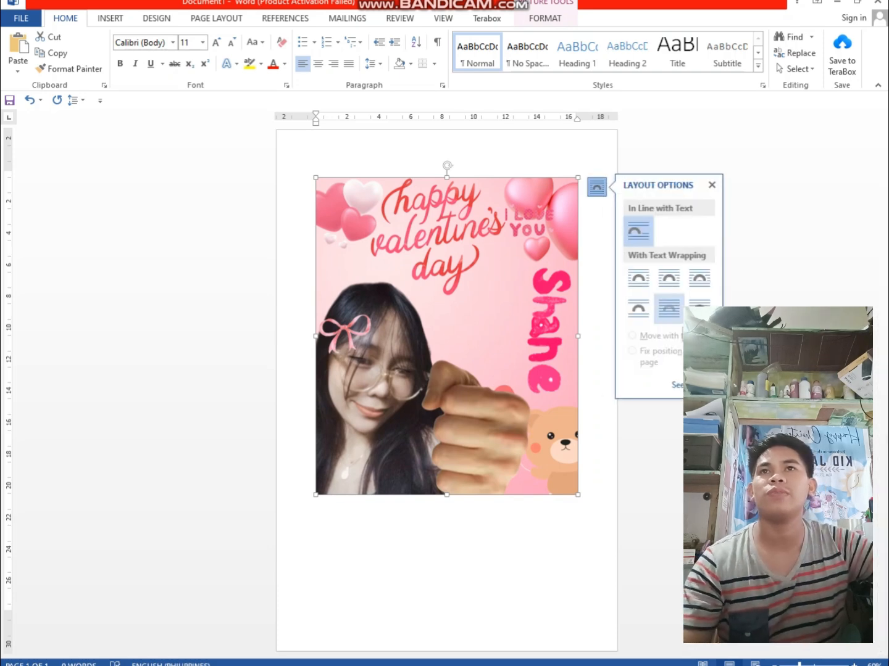
click(668, 308)
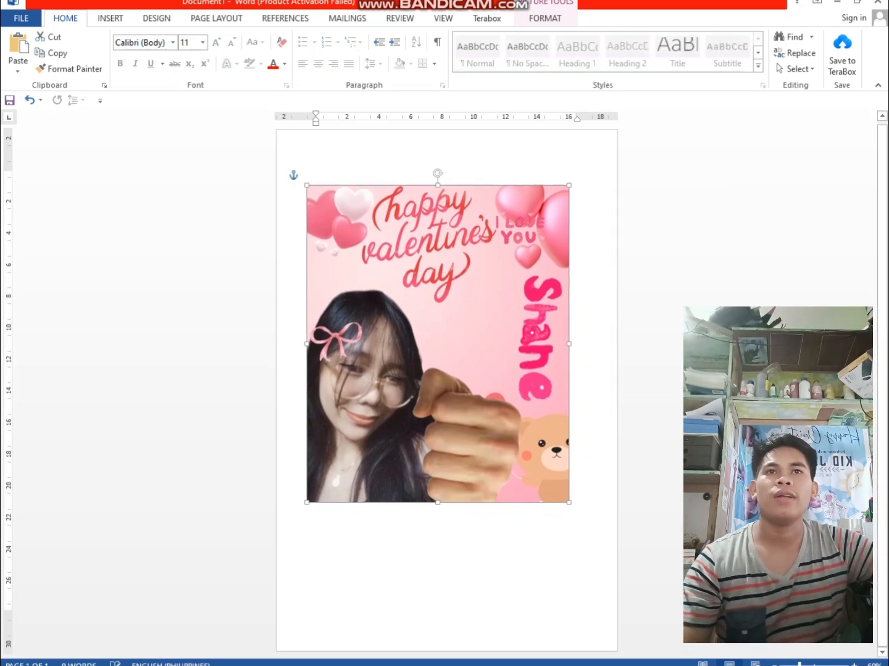
key(Up)
Switch to the browser and copy the highlighted passage from the Inspiring Meditation Quotes page
key(alt+Tab)
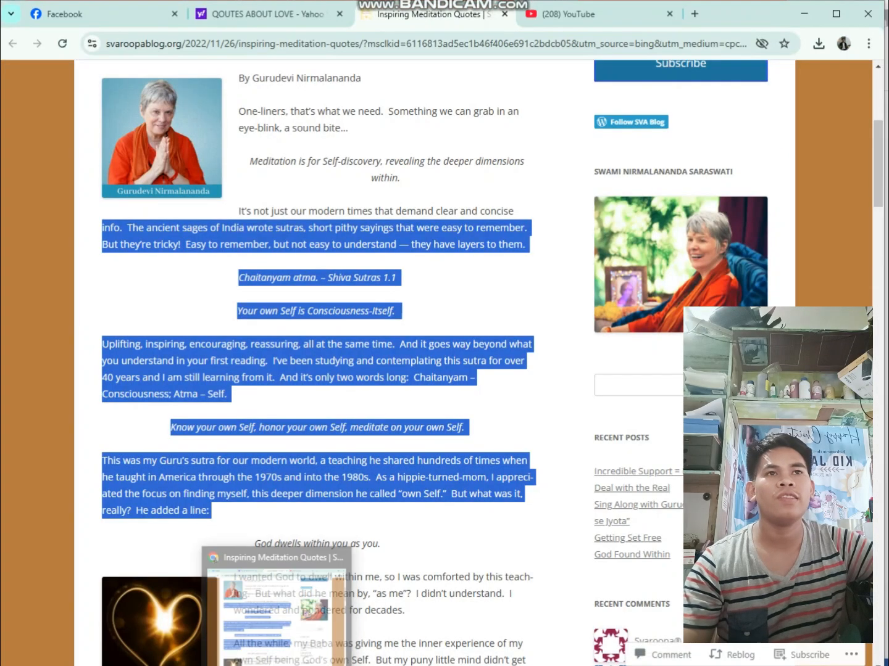
right_click(264, 492)
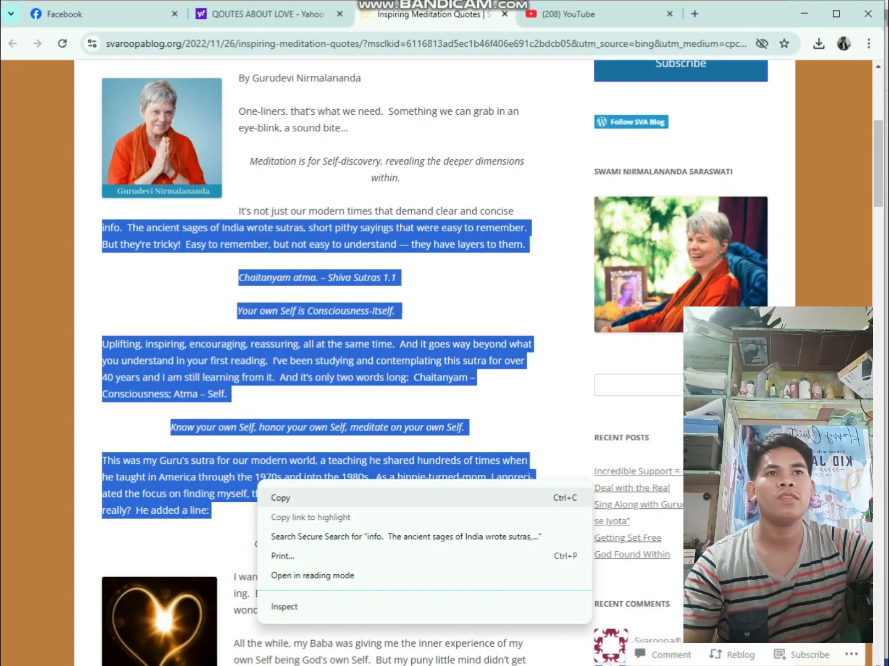
key(Escape)
key(alt+Tab)
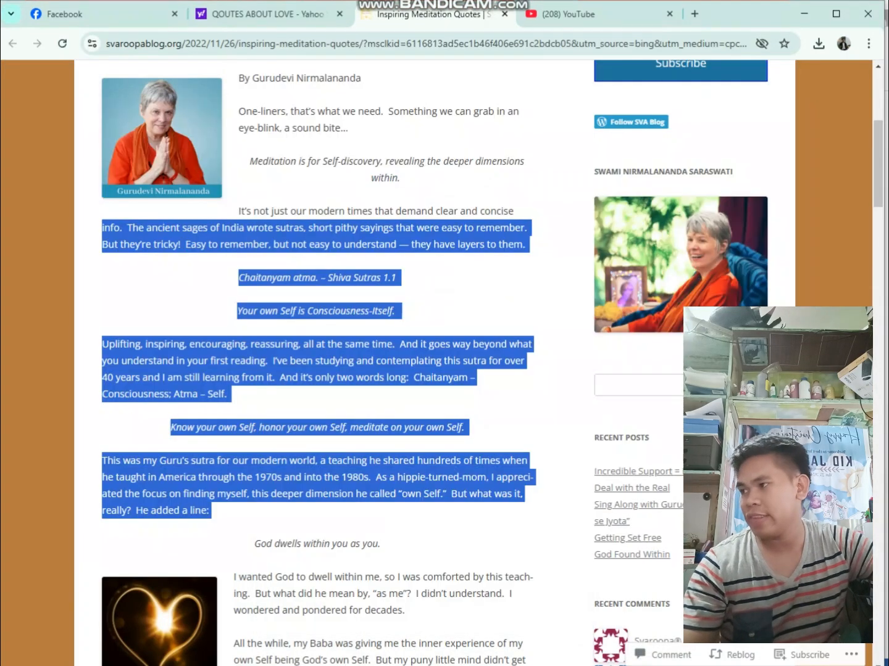
right_click(276, 350)
click(298, 359)
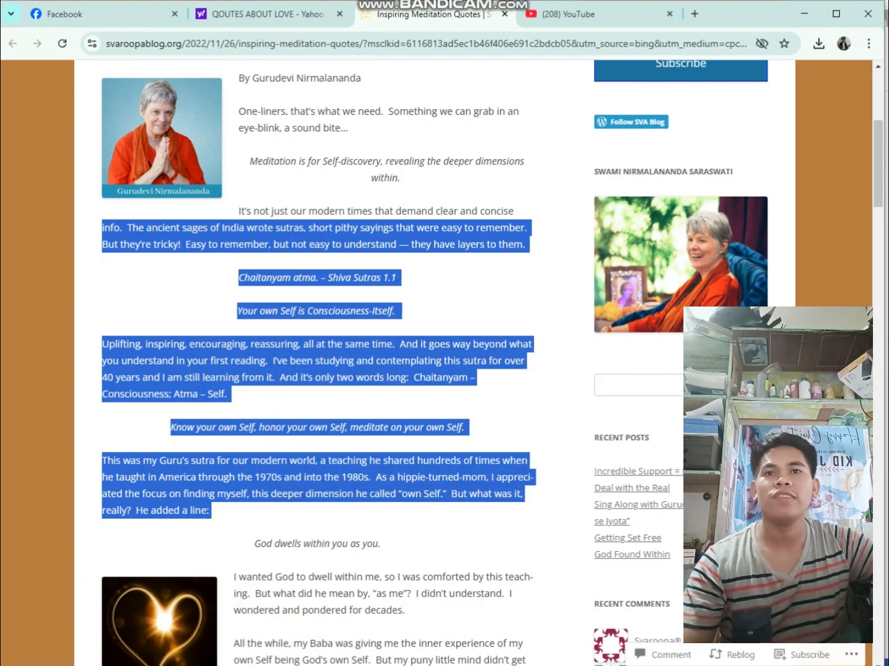
Return to the Word document and paste the copied passage on its first line, keeping text only
key(alt+Tab)
click(361, 162)
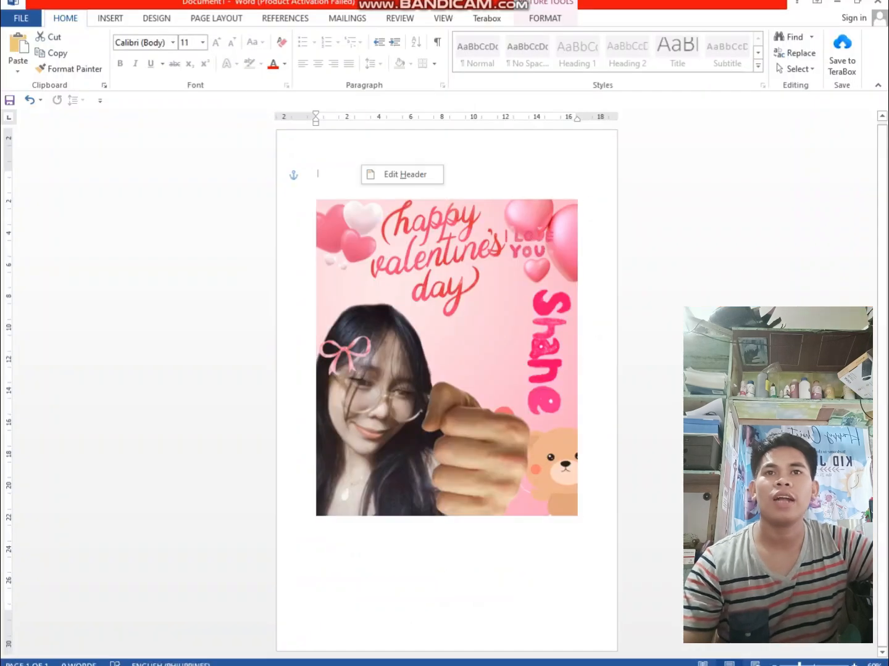
click(317, 165)
right_click(414, 180)
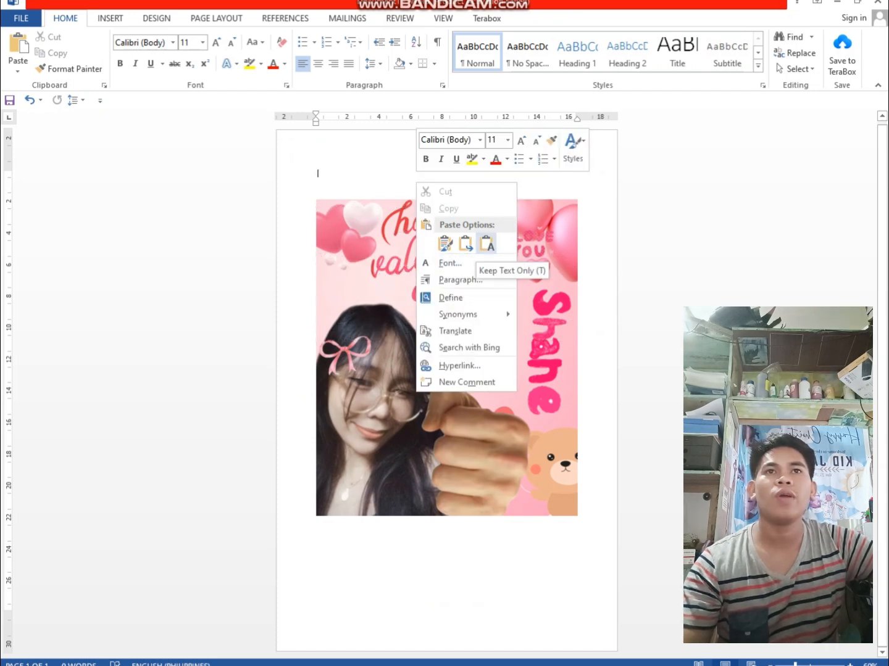
click(486, 244)
Move the picture up behind the pasted passage, near the page's upper edge
drag(455, 345, 439, 304)
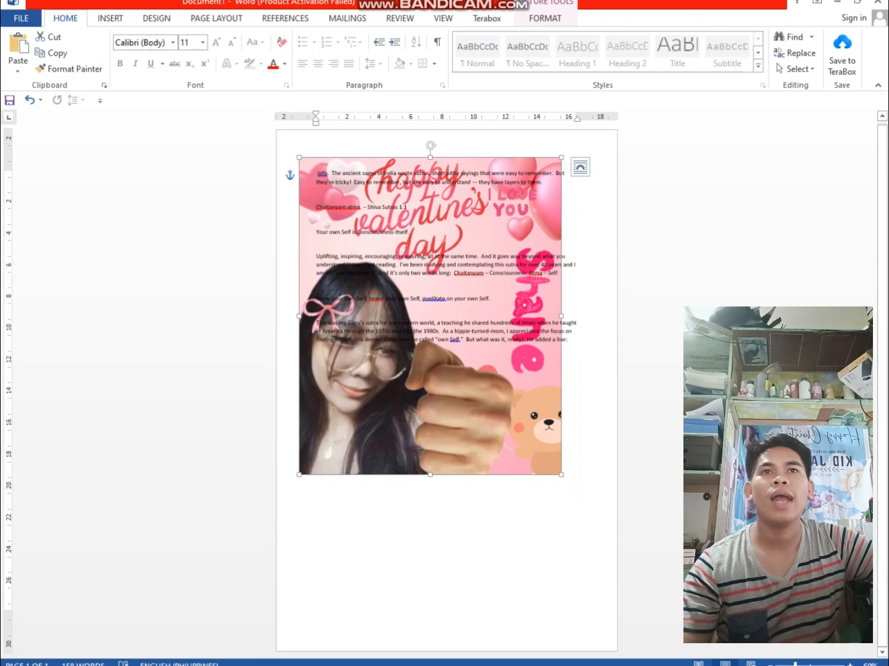
drag(435, 314, 425, 254)
scroll(442, 369, up, 5)
scroll(436, 295, down, 3)
scroll(436, 296, down, 4)
scroll(431, 279, up, 3)
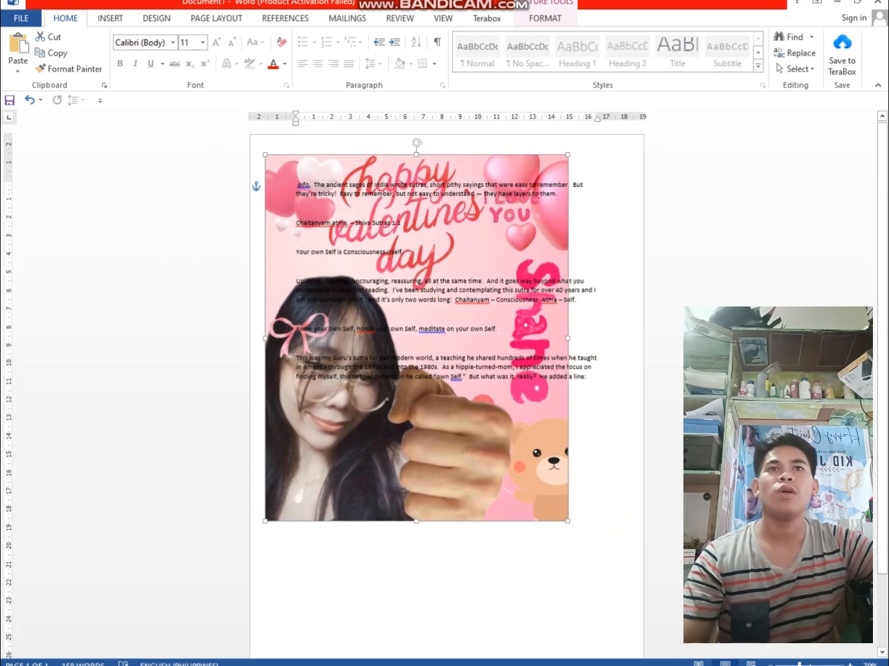
Enlarge the picture proportionally to span most of the page width and reposition it behind the whole passage
drag(568, 522, 611, 574)
click(620, 543)
drag(469, 457, 459, 465)
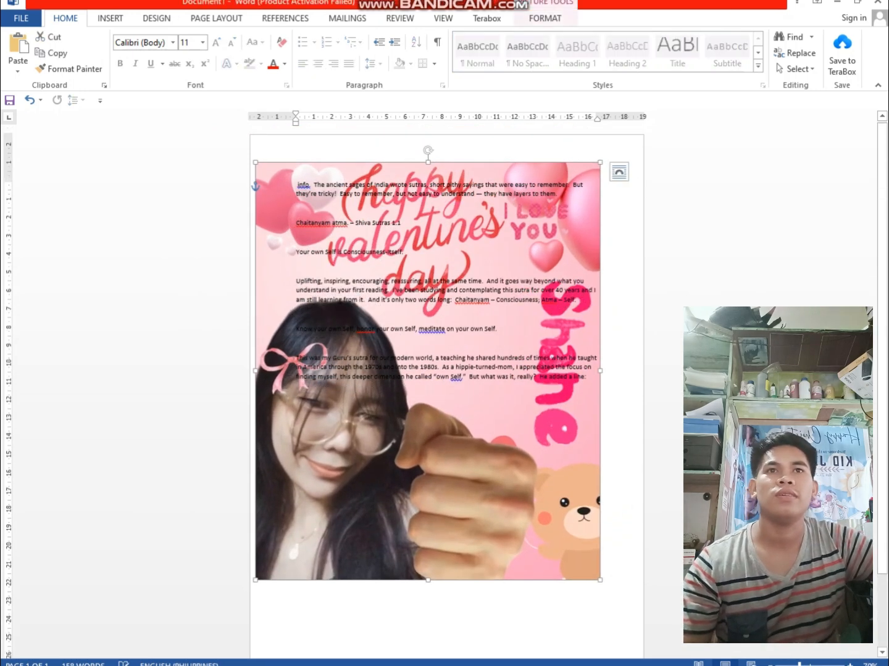
key(Down)
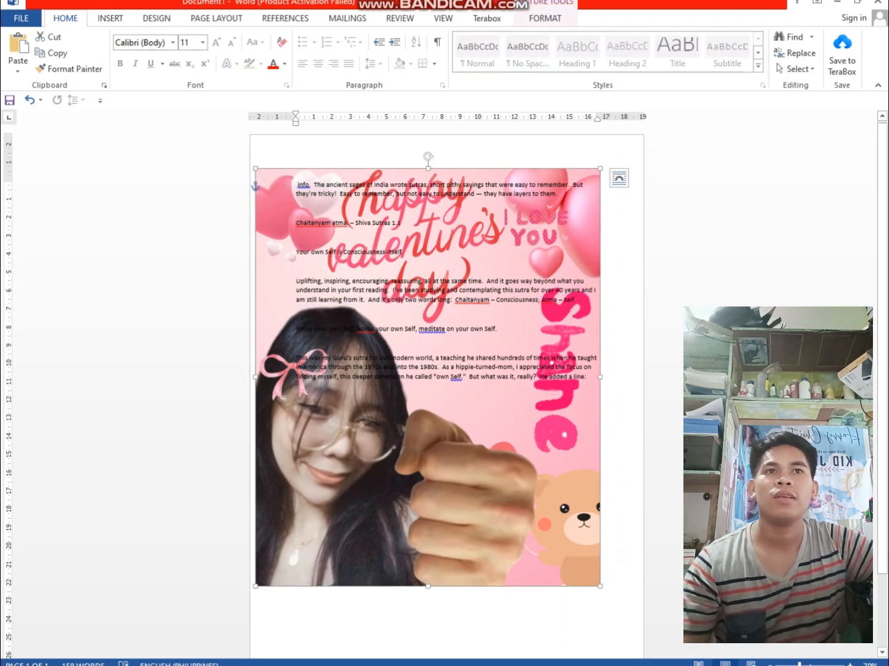
mouse_move(459, 464)
mouse_down()
mouse_move(459, 481)
mouse_move(466, 435)
mouse_move(458, 444)
mouse_up()
click(619, 543)
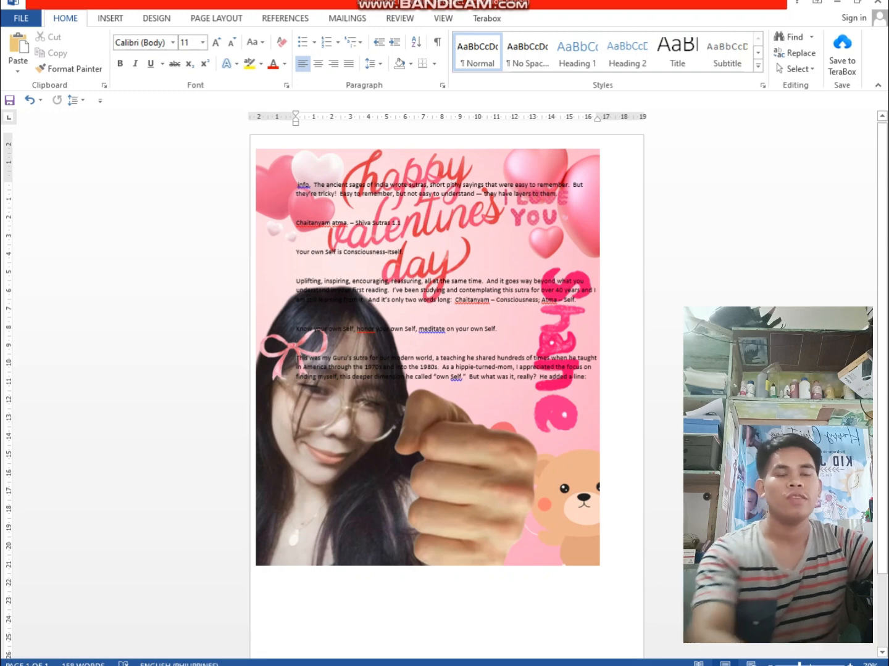
Indent the paragraphs starting "This was my Guru's sutra", "Know your own Self" and "Uplifting, inspiring" by several tab stops
key(Tab)
key(Tab)
key(Tab)
key(Tab)
key(Tab)
key(Tab)
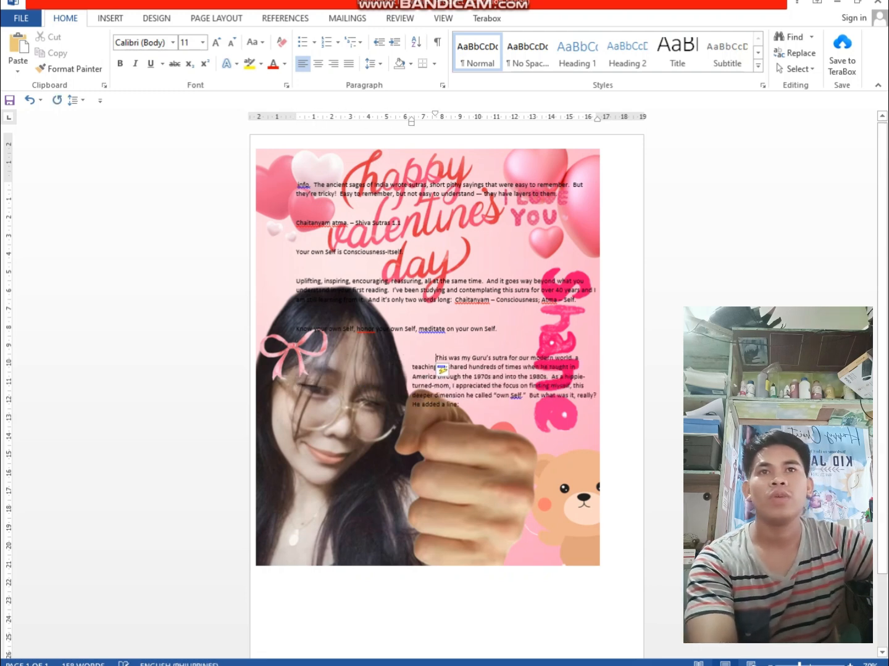
click(295, 333)
click(296, 329)
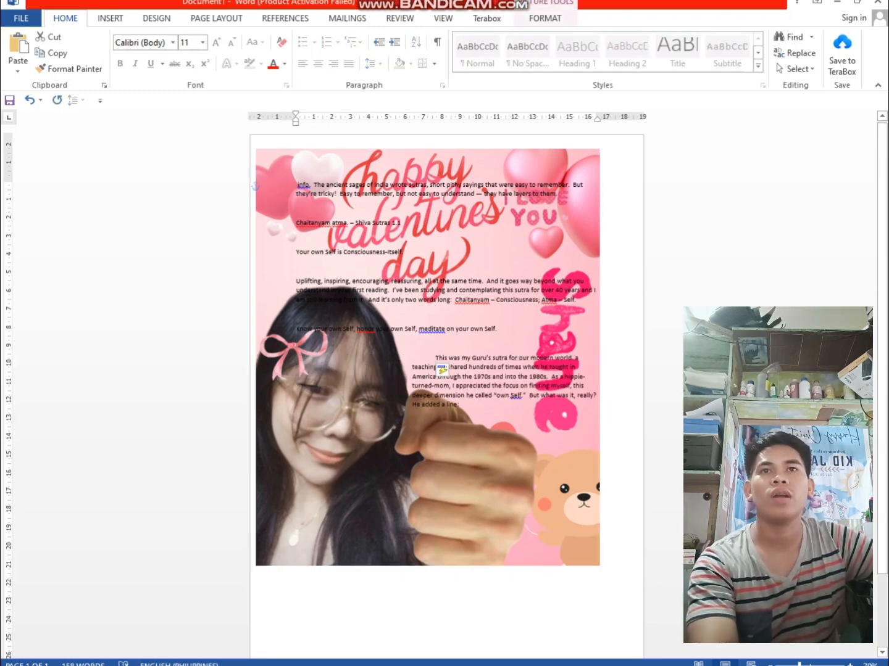
key(Tab)
key(Tab)
key(Tab)
key(Tab)
key(Tab)
key(Tab)
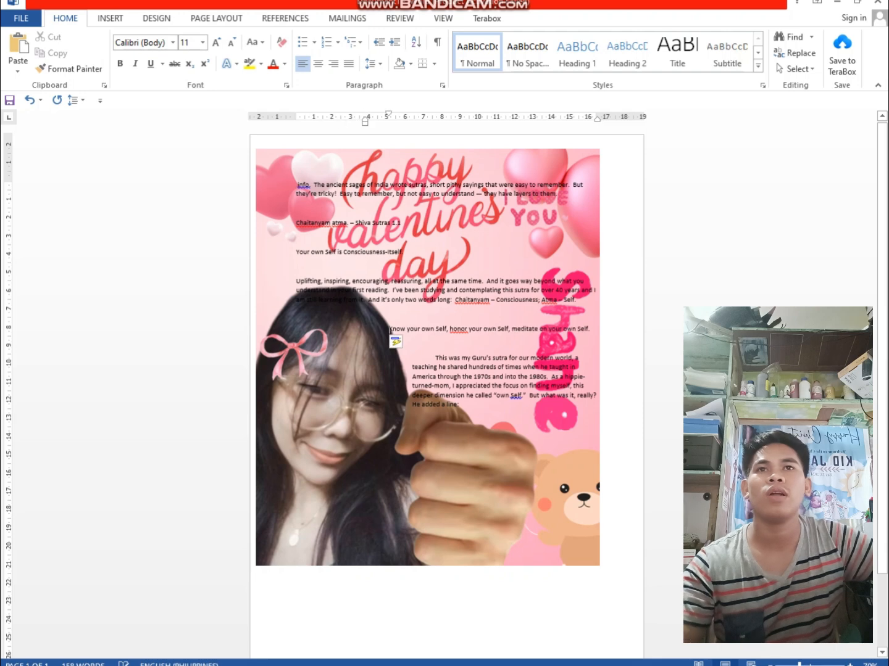
click(296, 291)
key(Tab)
key(Tab)
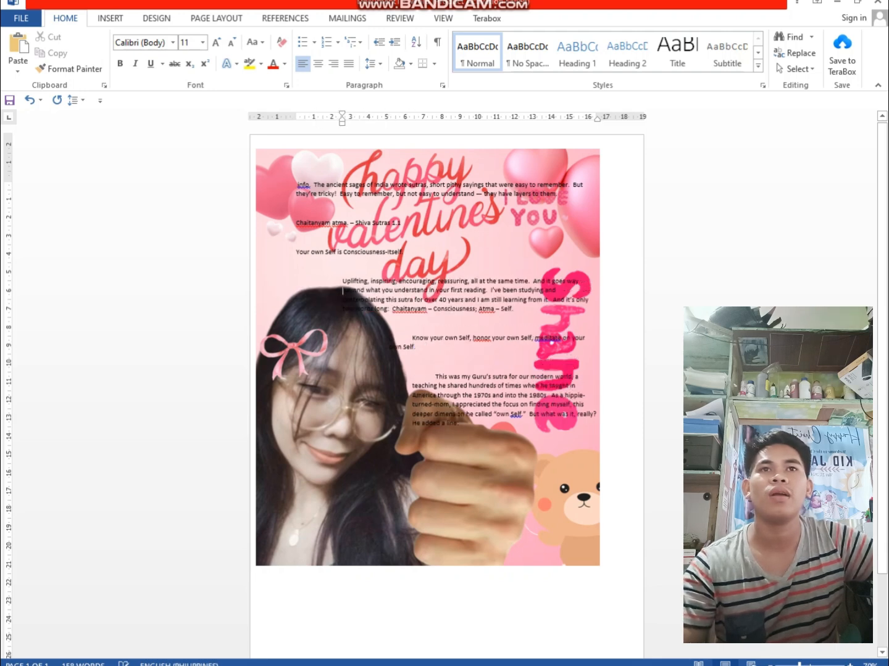
Delete the picture behind the passage, keeping the text
click(294, 253)
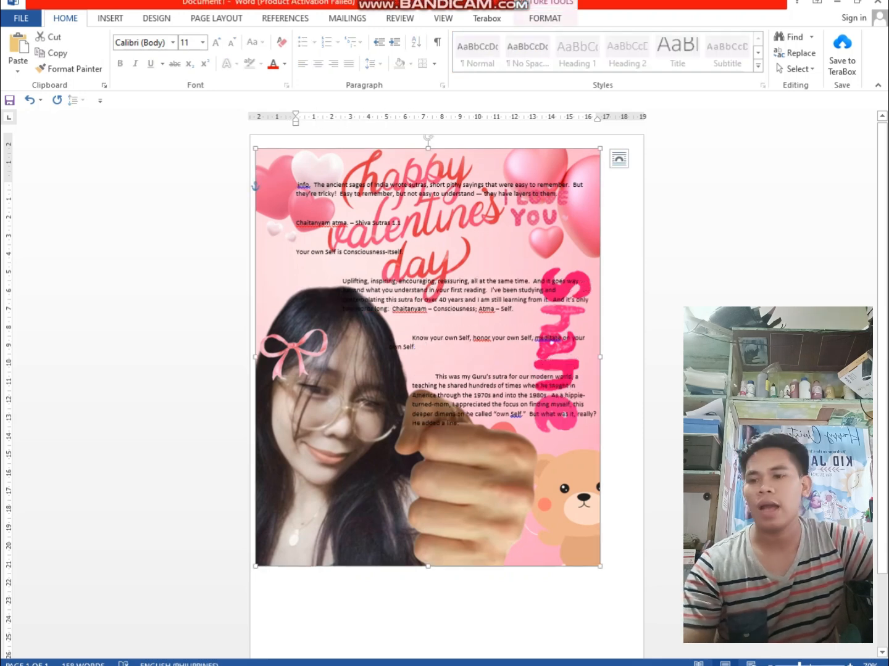
key(Delete)
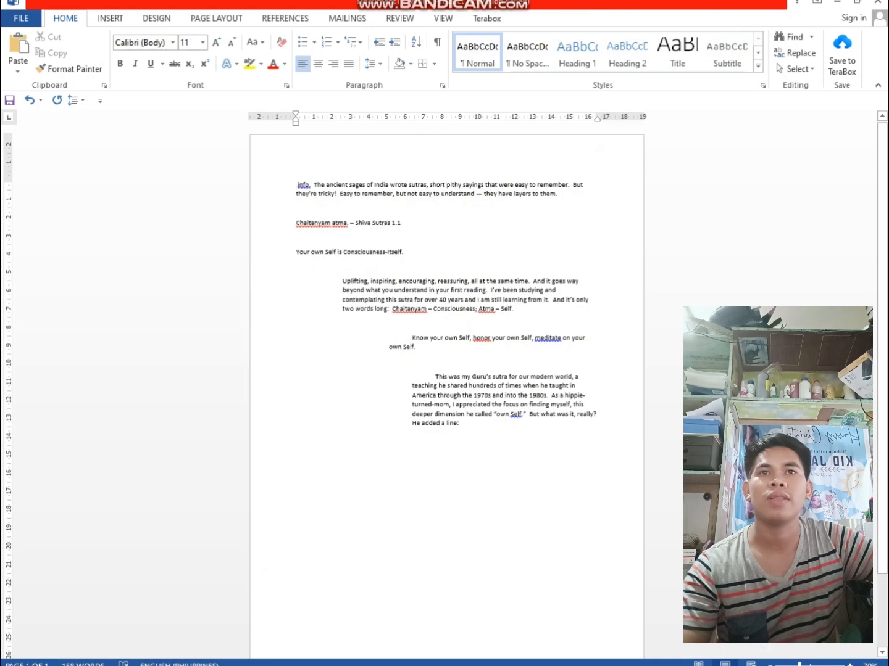
Switch to the browser and search the web for "BACKGROUND DESIN"
key(alt+Tab)
key(ctrl+l)
text(B)
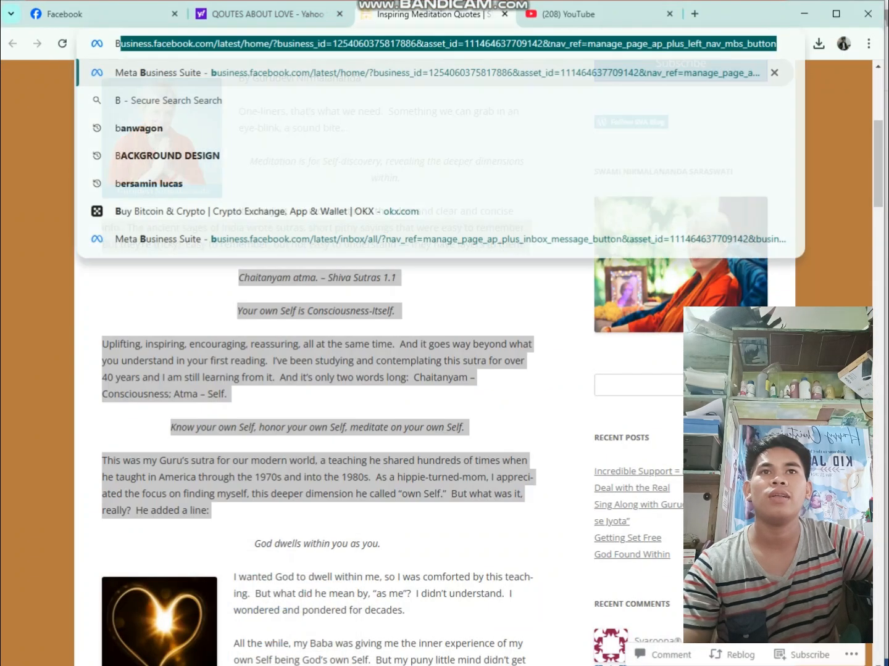
text(ACKGROUND D)
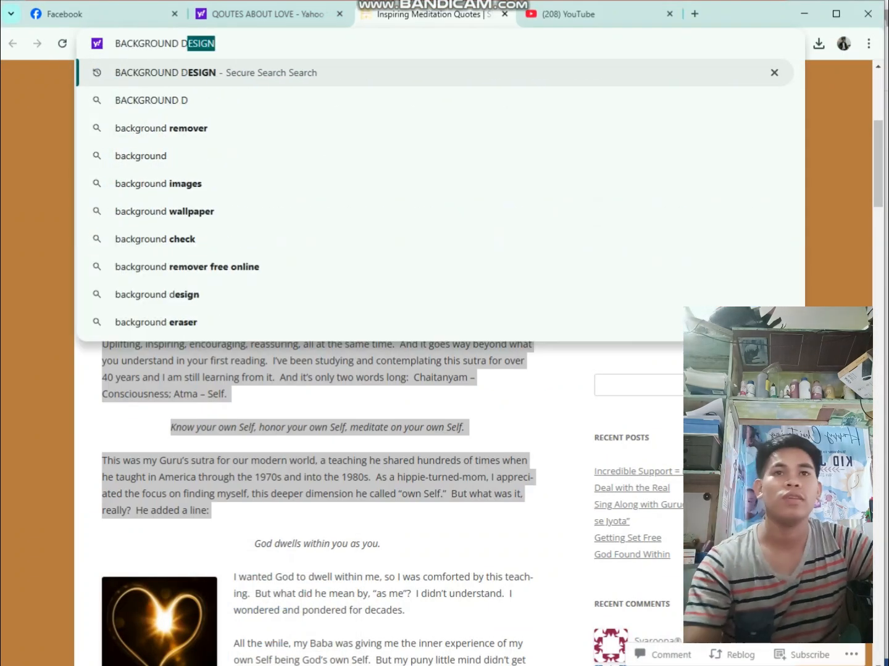
text(ESIN)
key(Return)
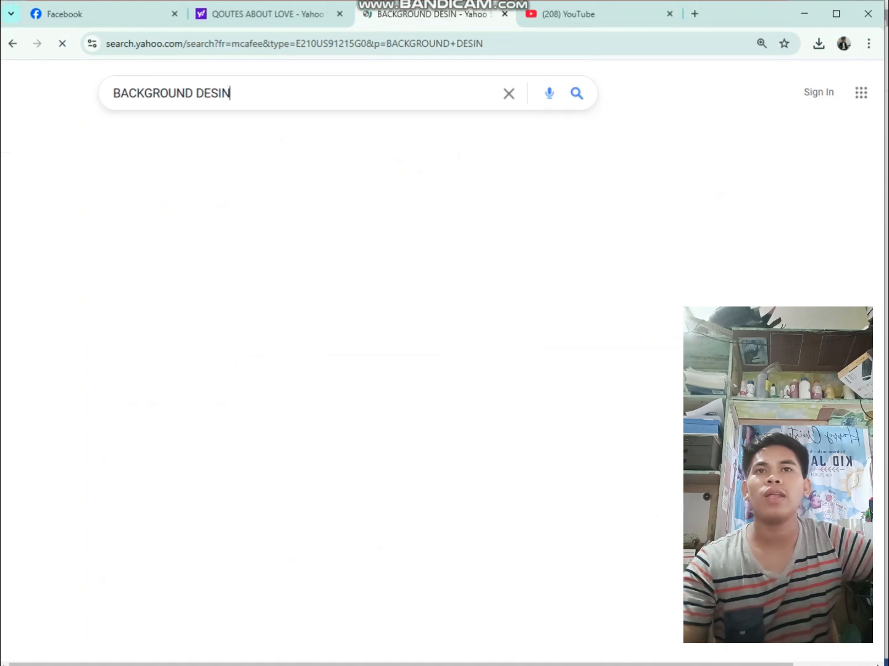
Browse the image results for the background search and copy the "Ppt Background For Business Hd" picture with the colourful skyline
click(185, 137)
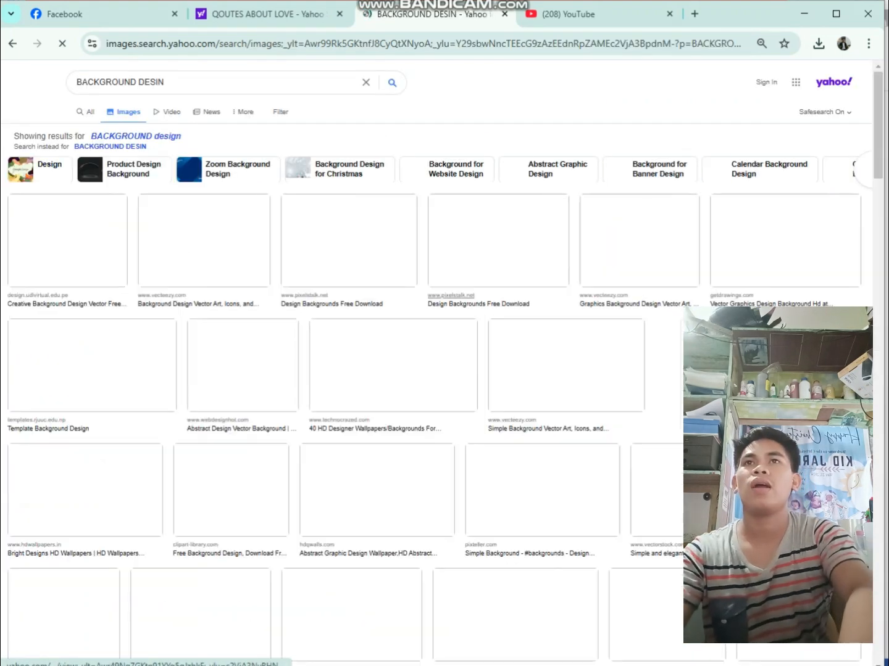
scroll(442, 364, down, 1)
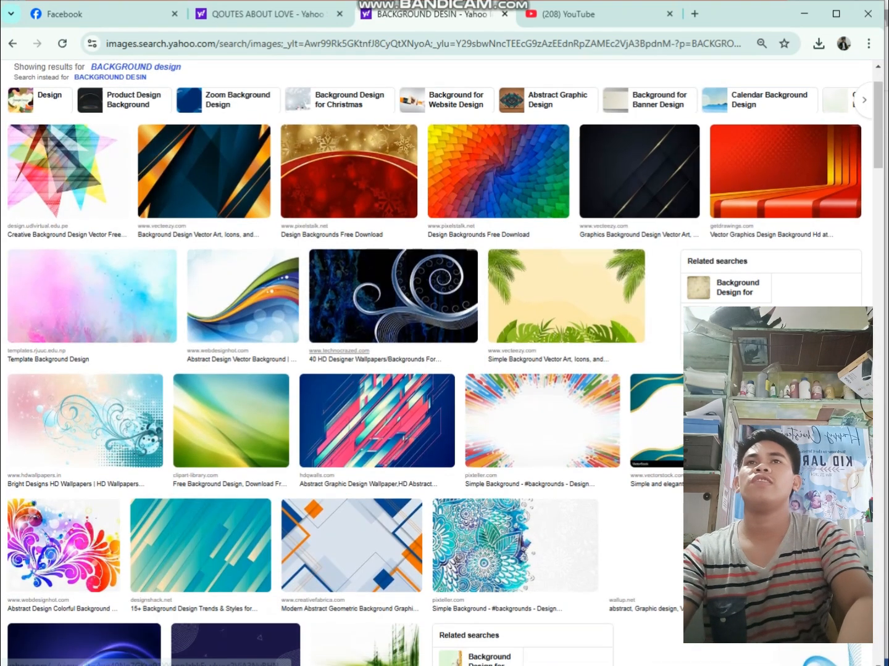
scroll(442, 364, down, 6)
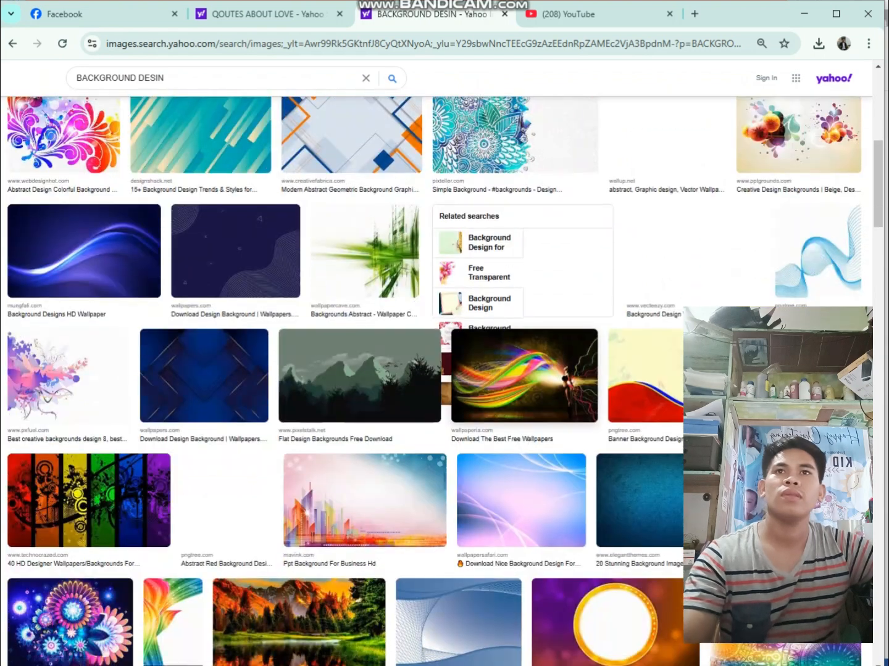
scroll(441, 363, down, 2)
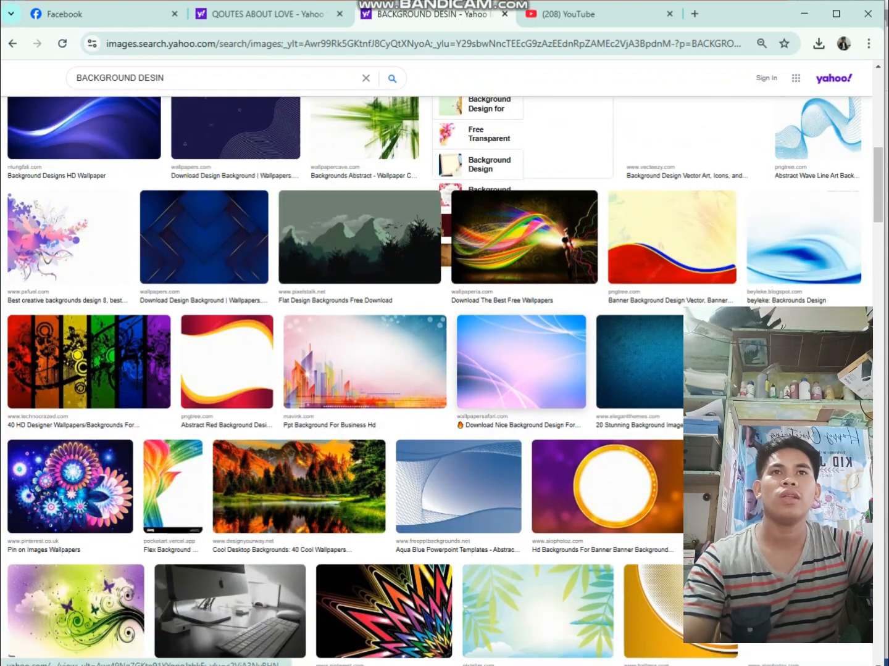
click(364, 361)
right_click(322, 265)
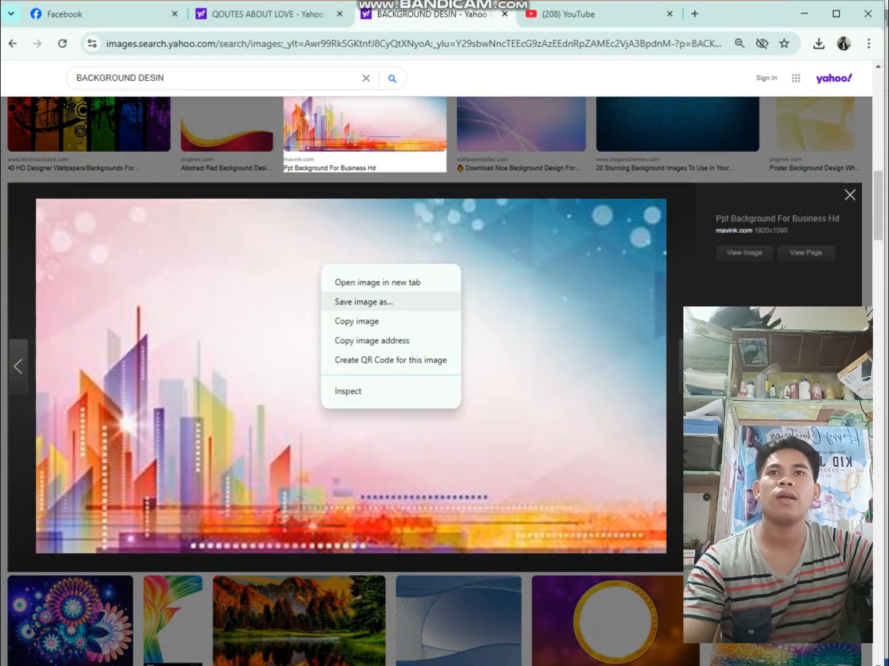
click(355, 321)
Switch to Word, paste the copied picture at the start of the text and set its wrapping to In Front of Text
key(alt+Tab)
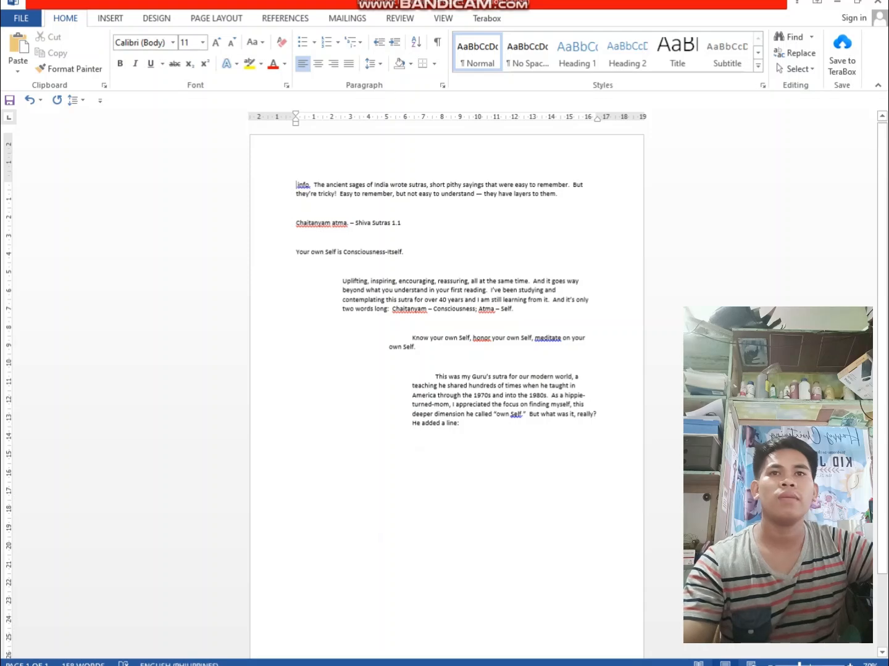
key(ctrl+v)
click(391, 234)
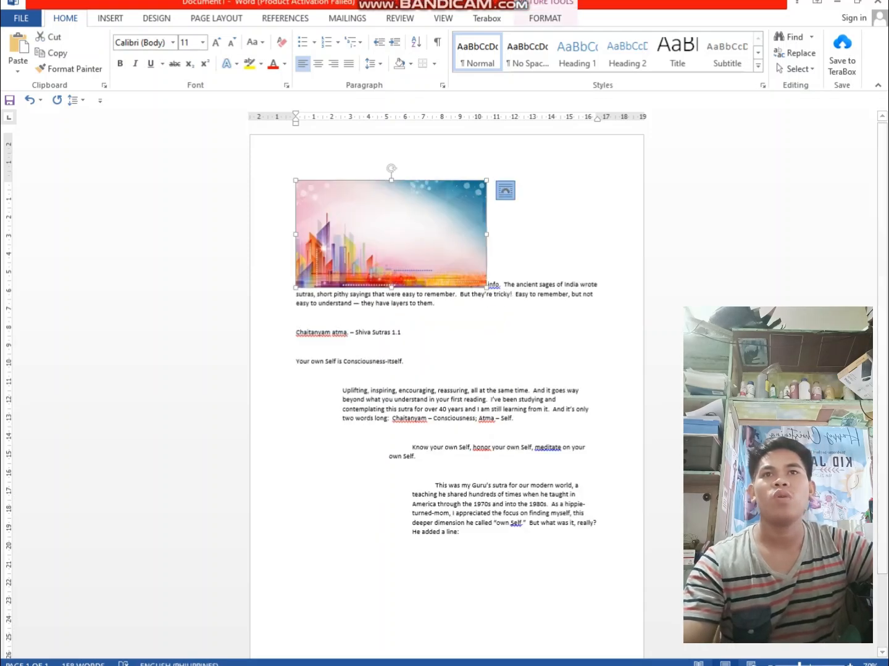
click(505, 190)
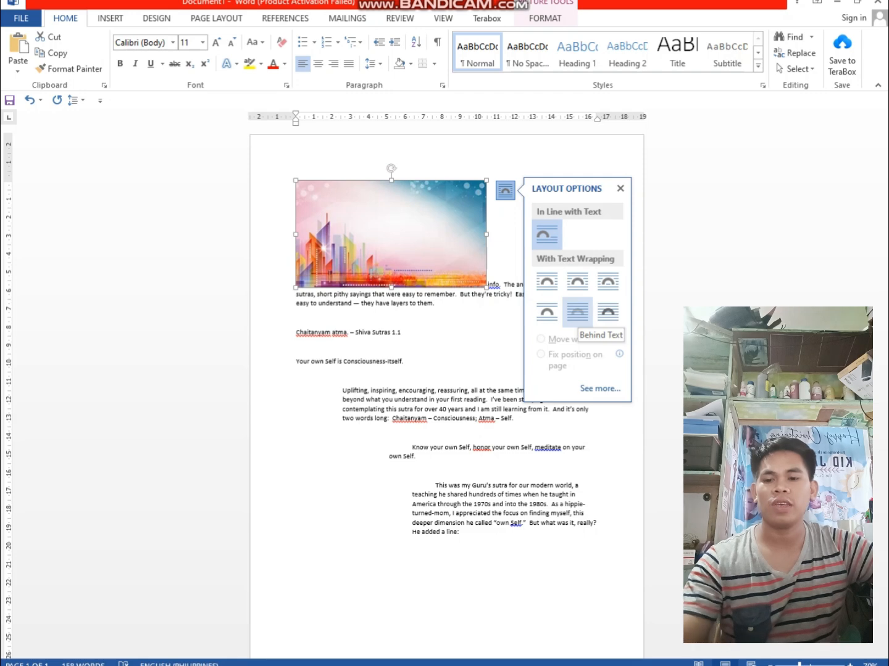
click(608, 312)
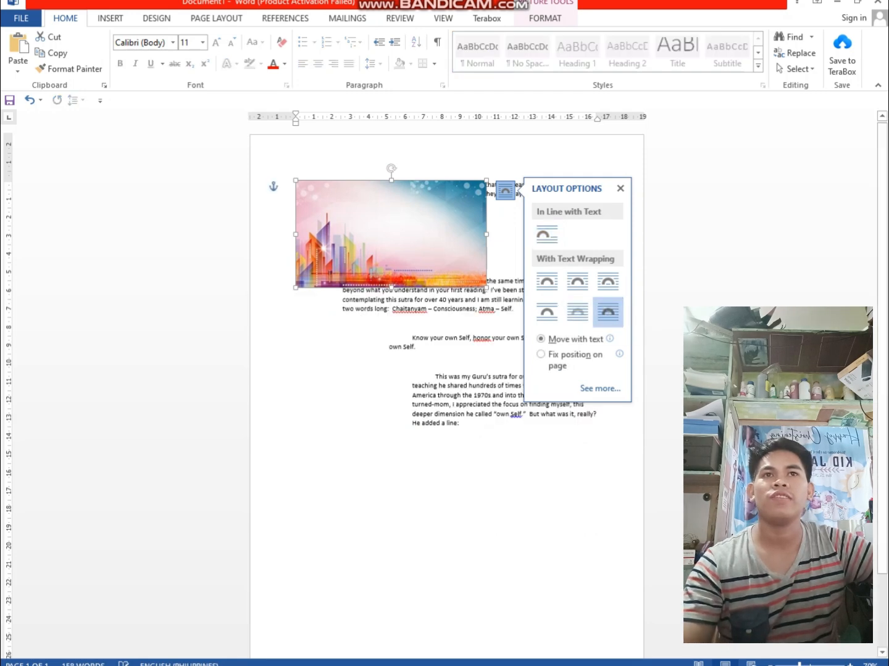
Move the picture to the page's upper-left corner and set its wrapping to Behind Text
drag(401, 237, 369, 183)
click(546, 226)
click(618, 349)
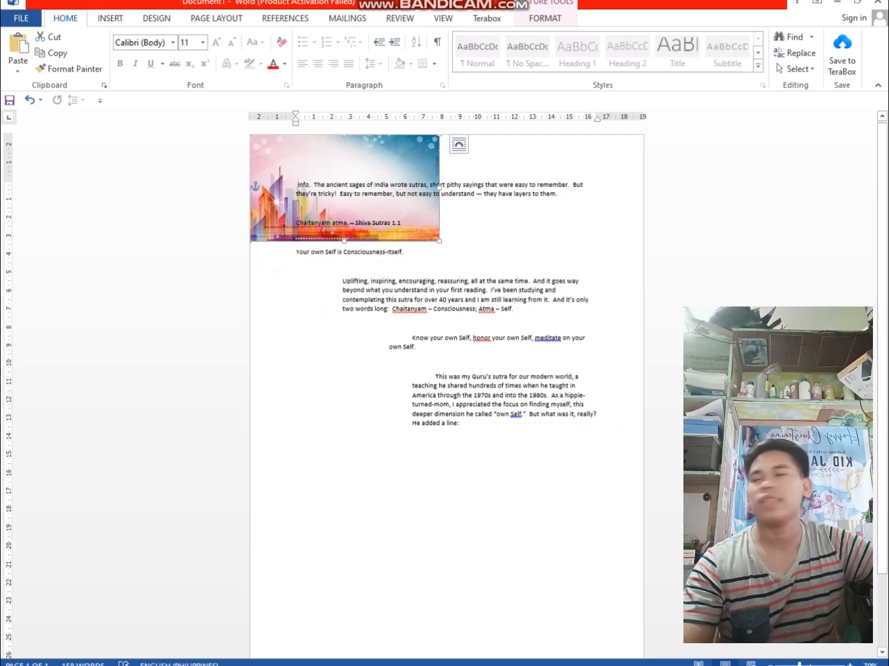
Enlarge the picture to the full page width and stretch its height until it covers the whole page
drag(439, 241, 643, 357)
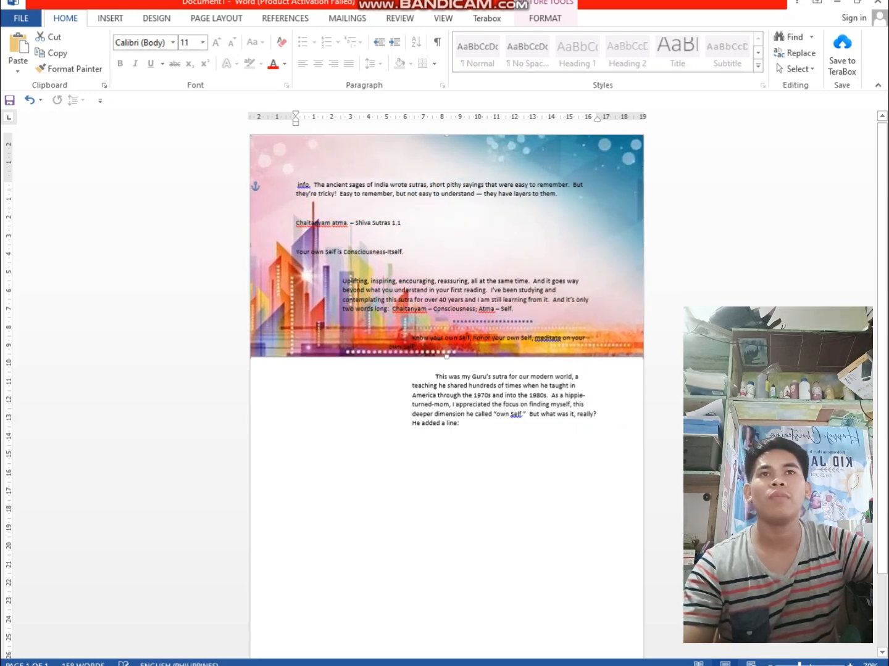
drag(447, 357, 446, 651)
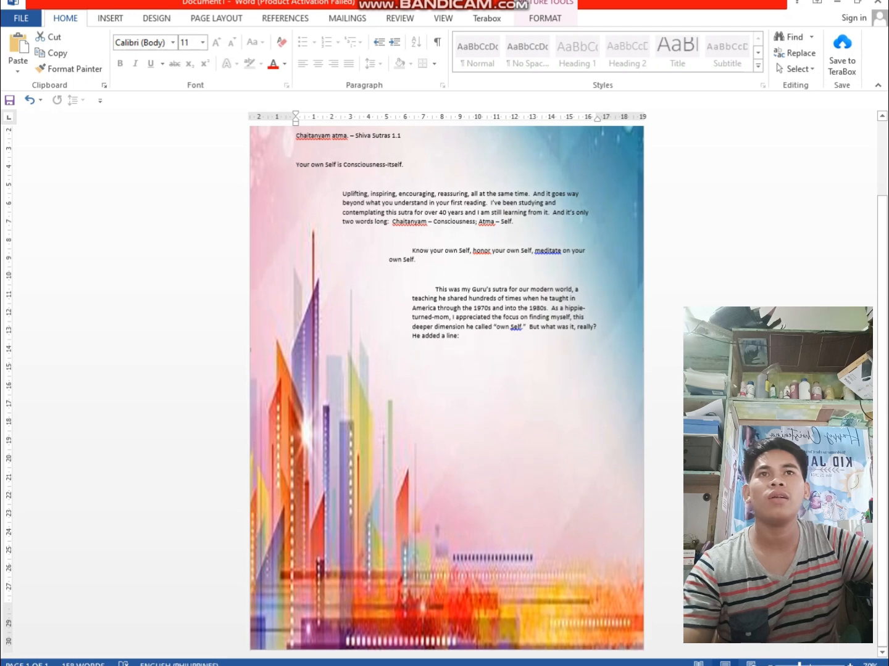
scroll(446, 393, up, 3)
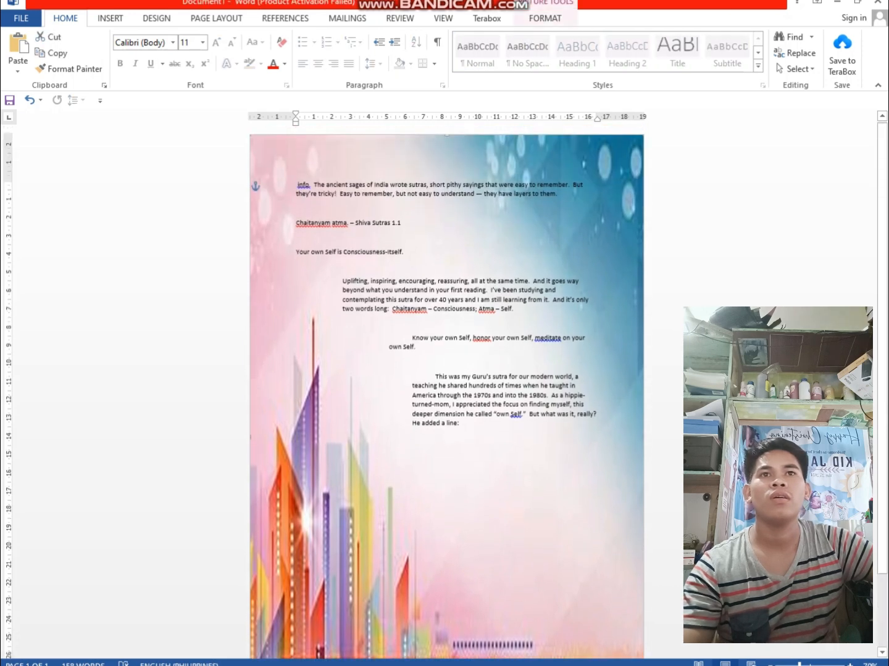
Increase the font size of the whole text to 16
click(459, 424)
drag(459, 425, 284, 185)
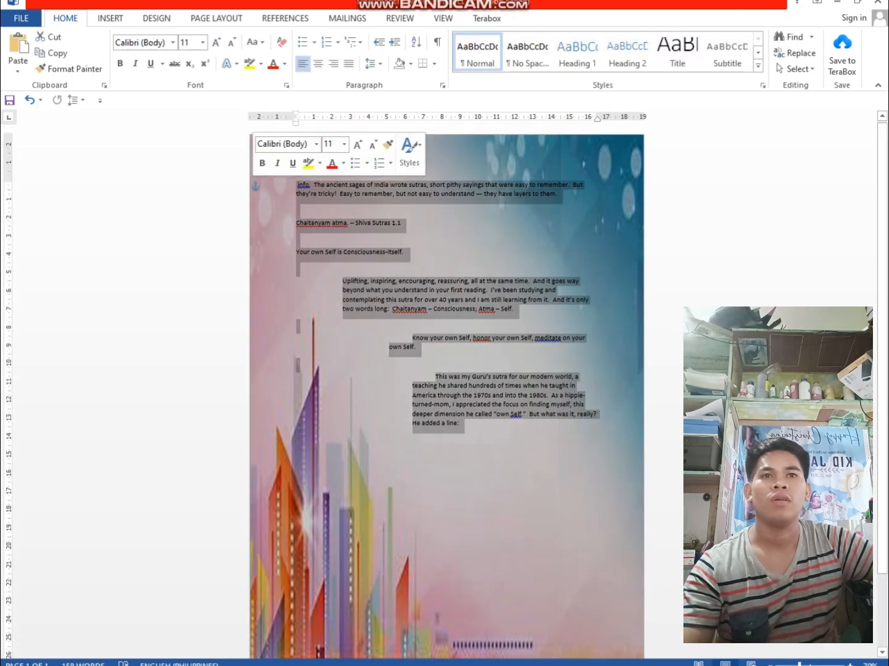
click(283, 203)
key(ctrl+a)
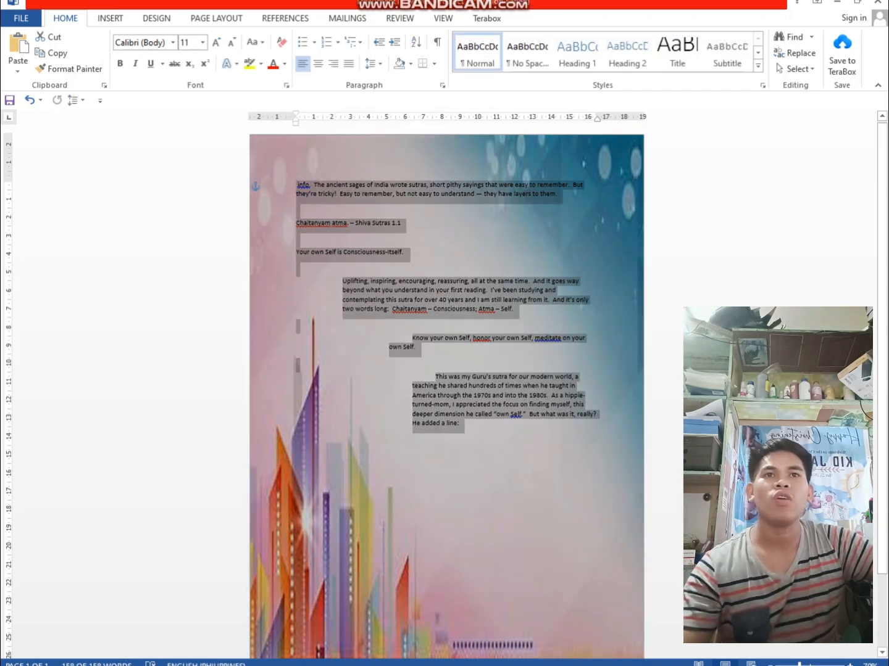
key(ctrl+shift+period)
key(ctrl+shift+period)
key(ctrl+shift+period)
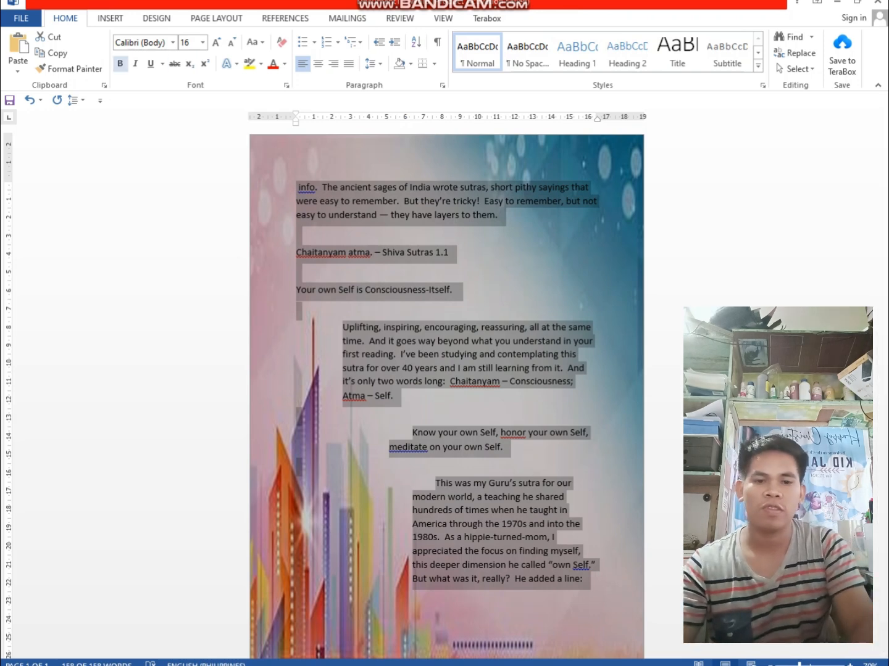
Try bold, italic and underline on the whole text and remove all three formats again
click(119, 63)
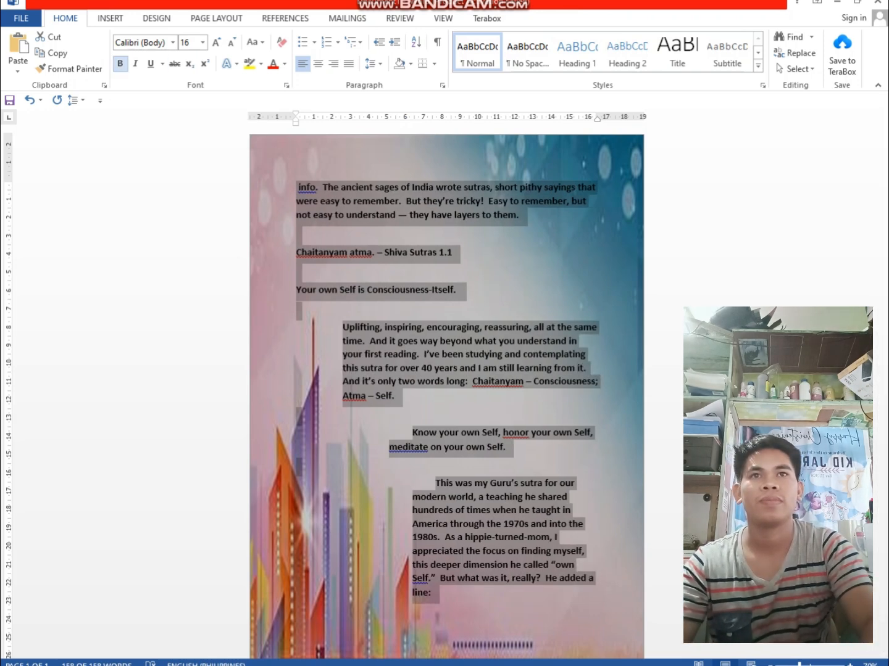
click(135, 63)
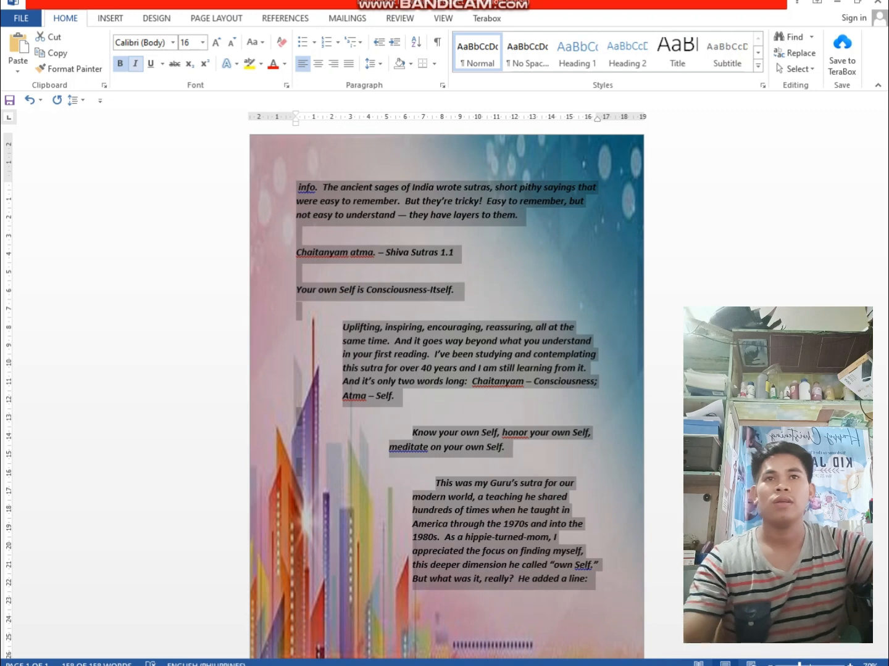
click(151, 64)
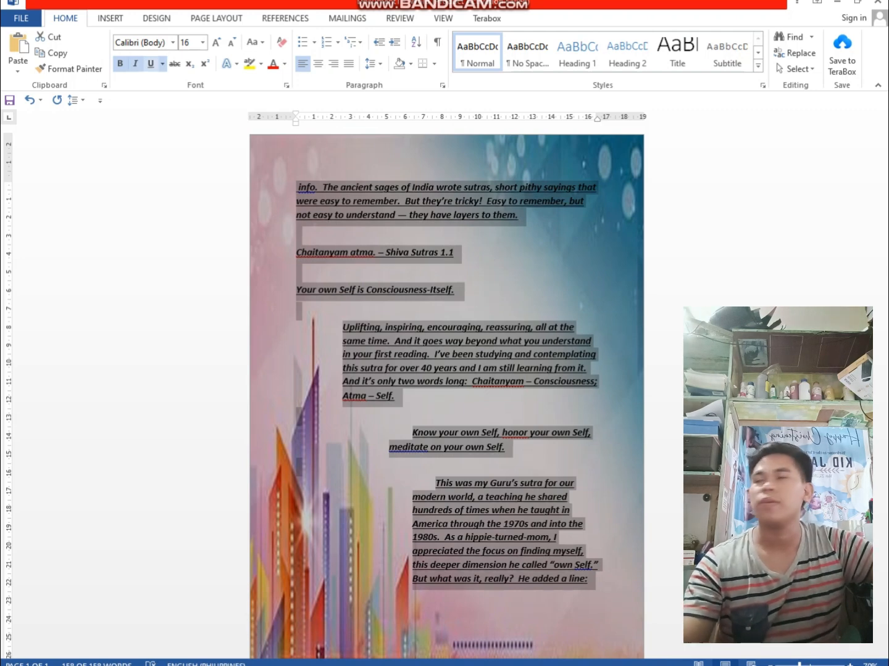
click(150, 63)
click(135, 63)
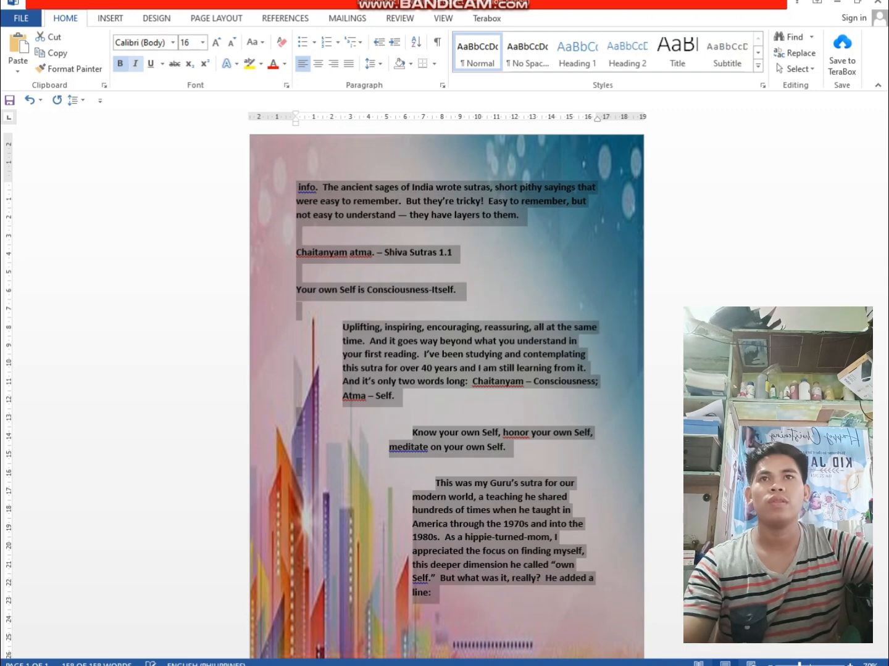
click(120, 63)
click(390, 290)
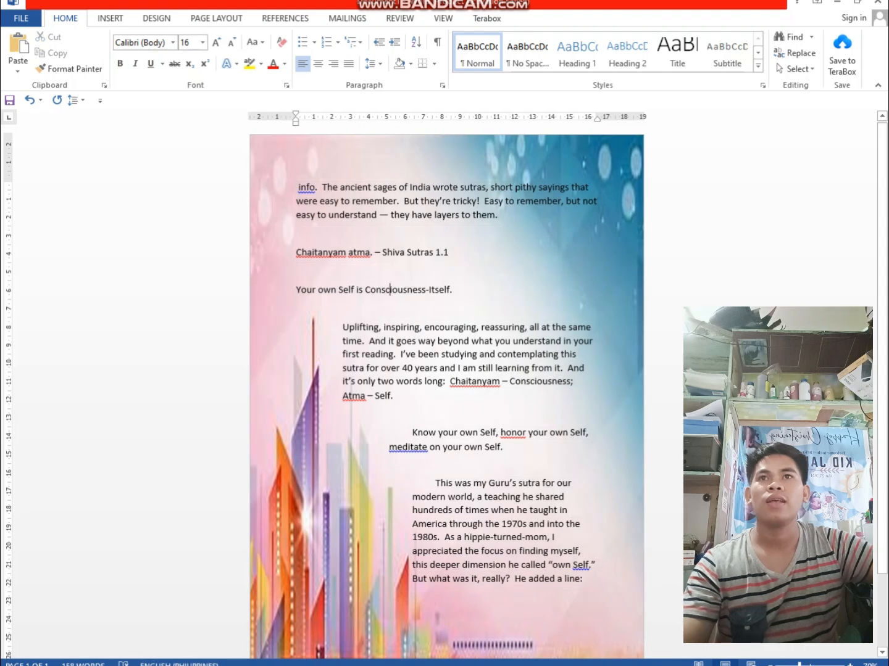
Insert a blank line above the first paragraph, which starts with "info."
click(292, 187)
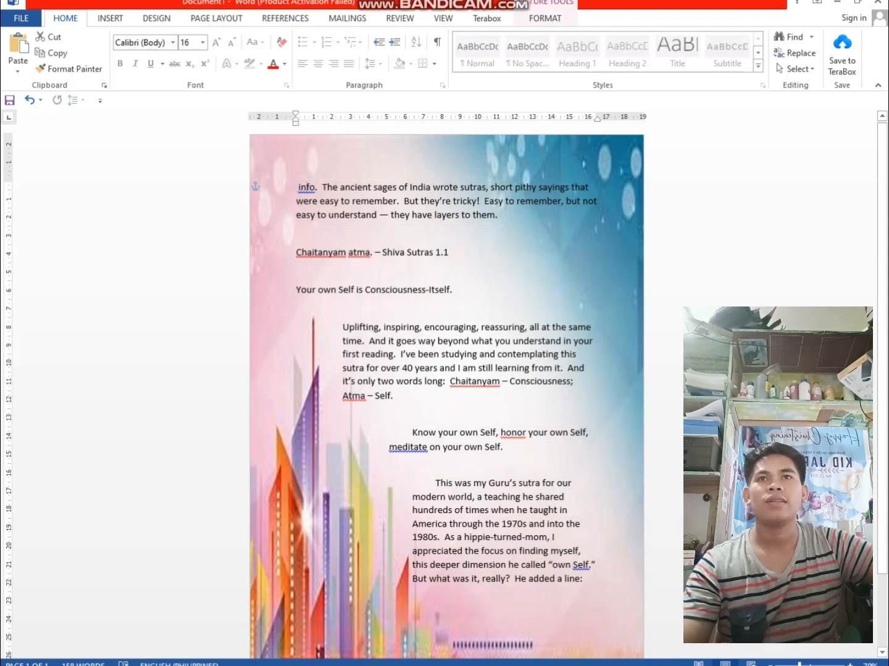
click(297, 186)
key(Return)
click(293, 187)
click(297, 186)
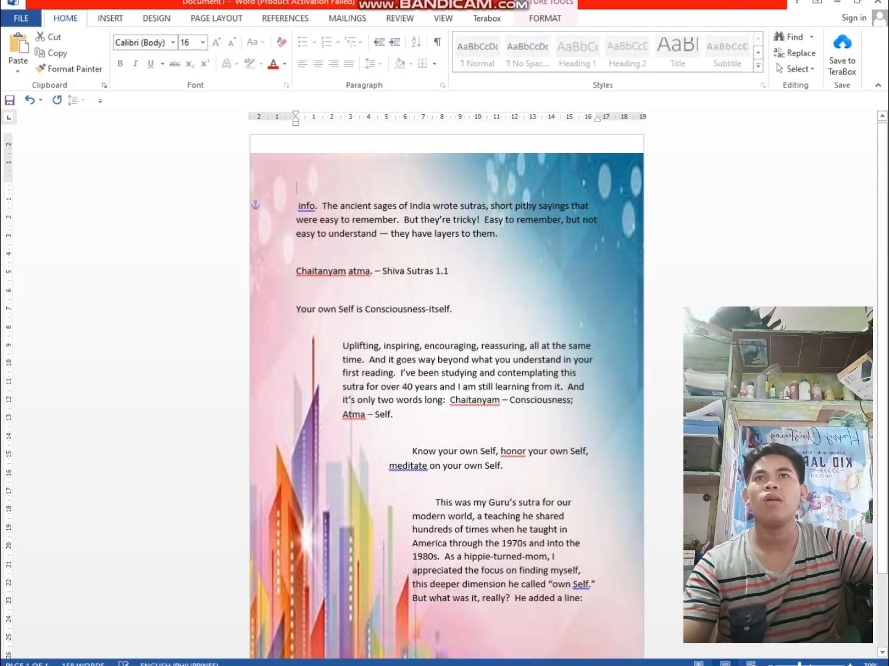
Shift the background picture up so its upper edge meets the page's upper edge
click(292, 186)
key(Up)
key(Up)
key(Up)
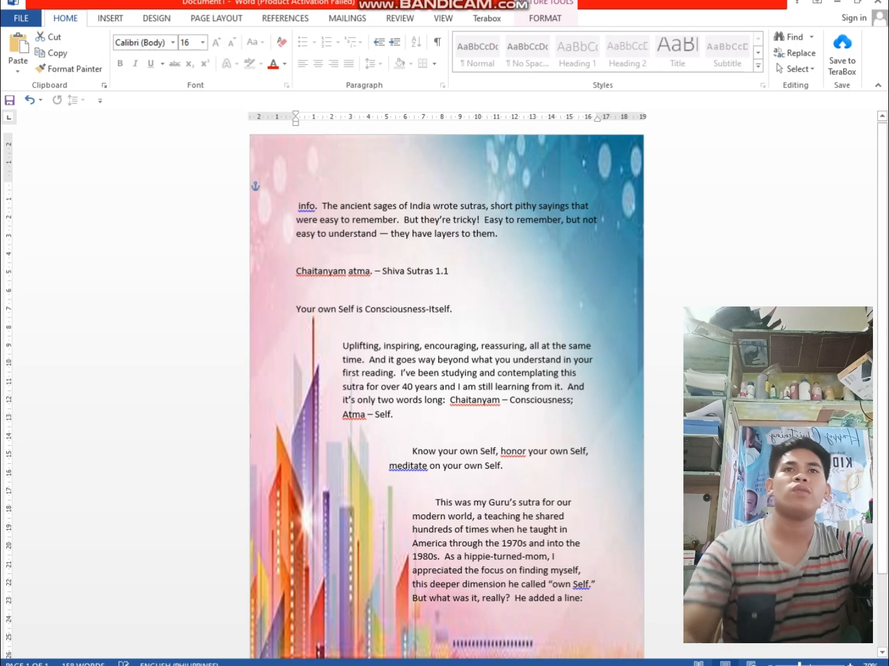
Move the paragraph starting with "info." down by one more line
scroll(447, 392, down, 3)
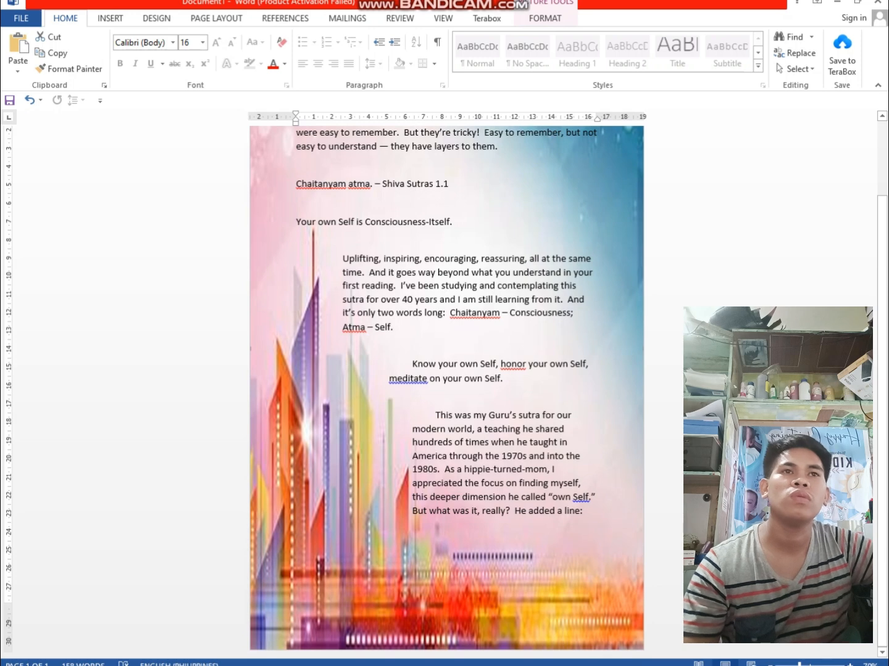
scroll(446, 393, up, 3)
click(576, 401)
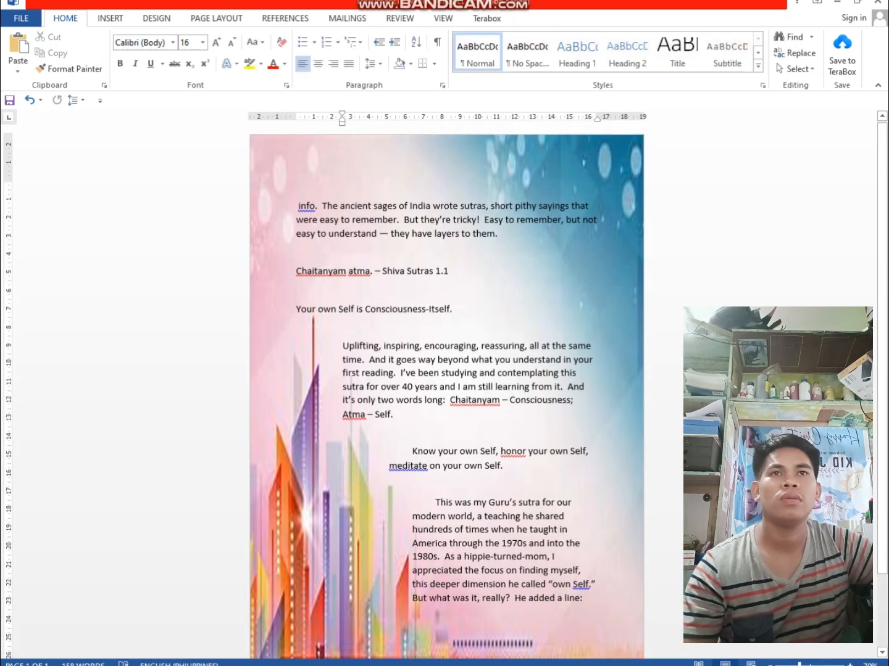
click(614, 345)
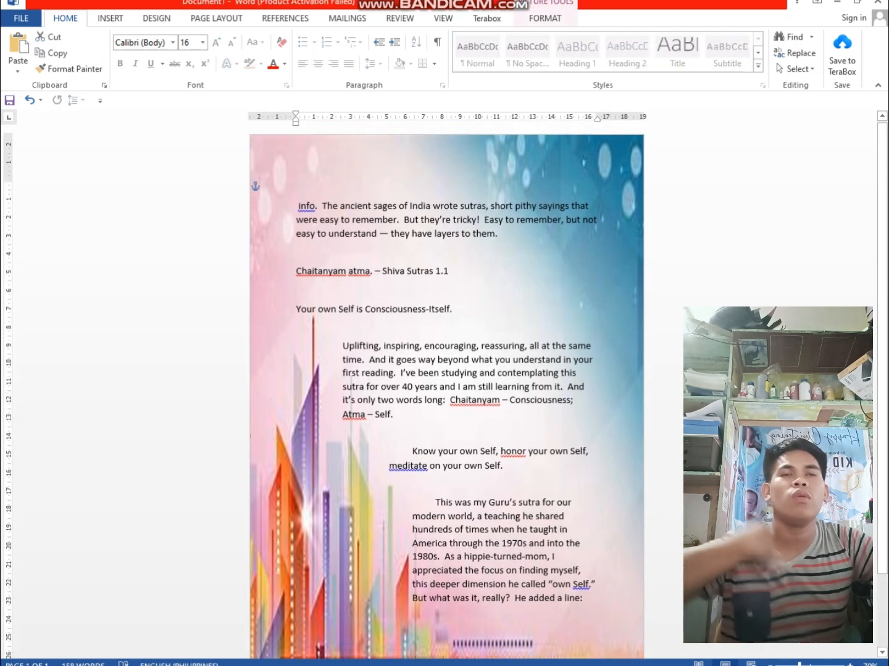
click(298, 206)
key(Return)
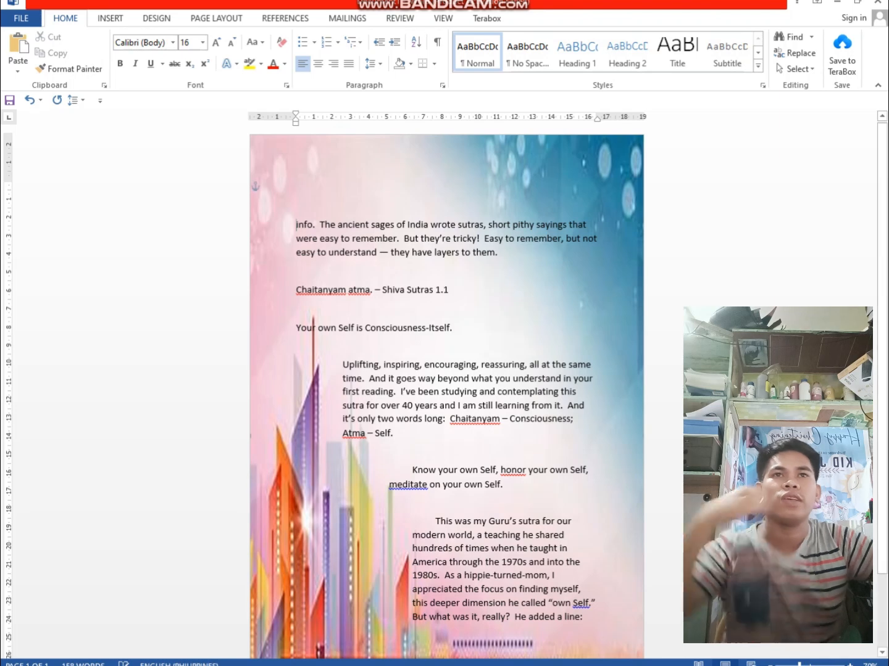
Try deleting at the background picture's anchor twice, undoing each deletion
click(253, 185)
key(Delete)
key(ctrl+z)
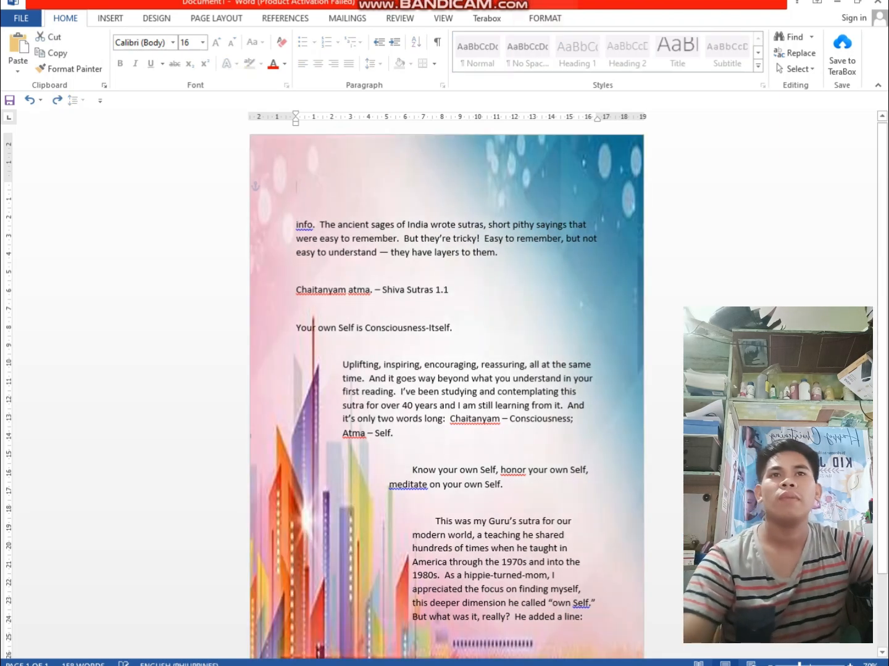
click(592, 364)
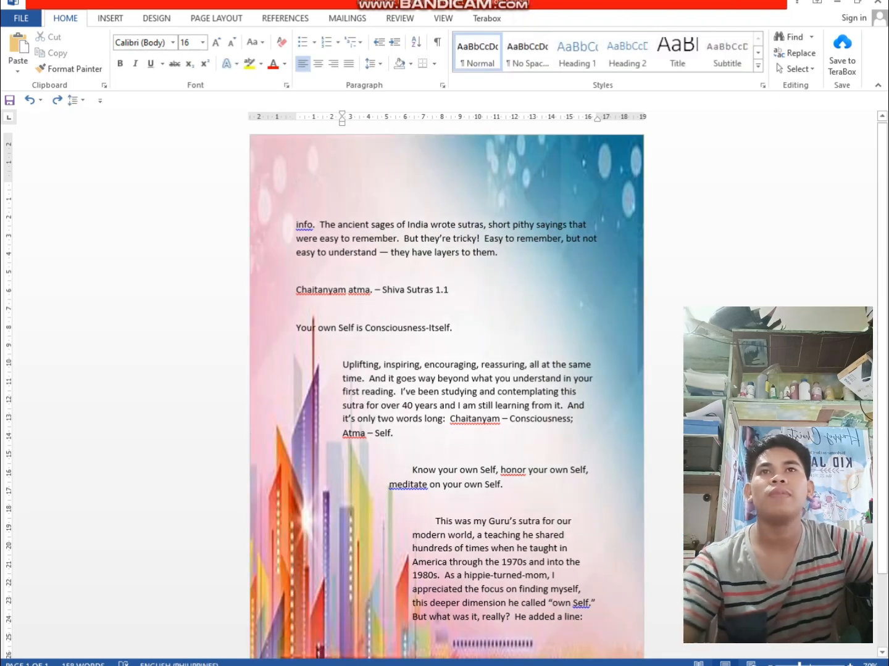
click(351, 252)
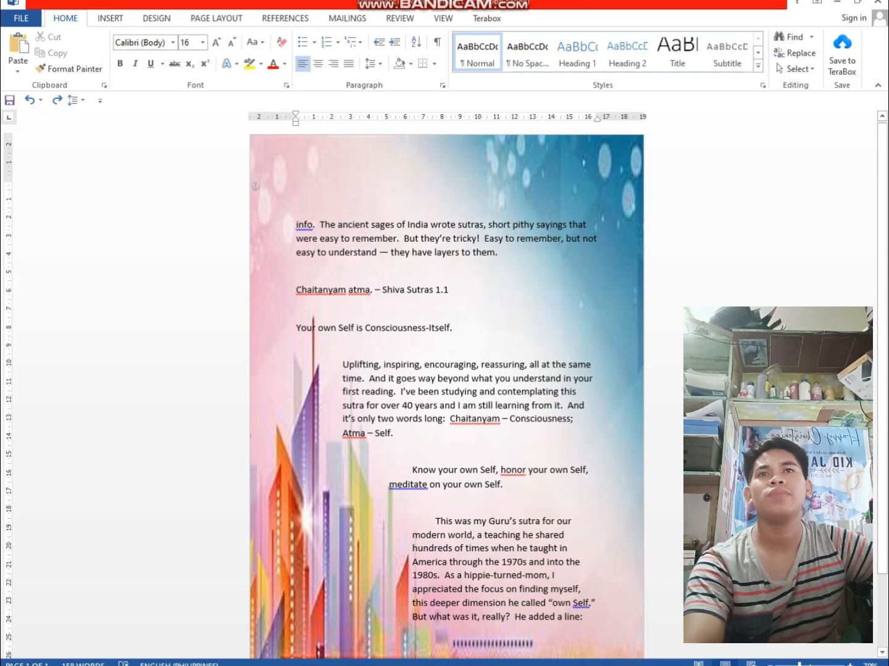
click(255, 186)
key(Delete)
key(ctrl+z)
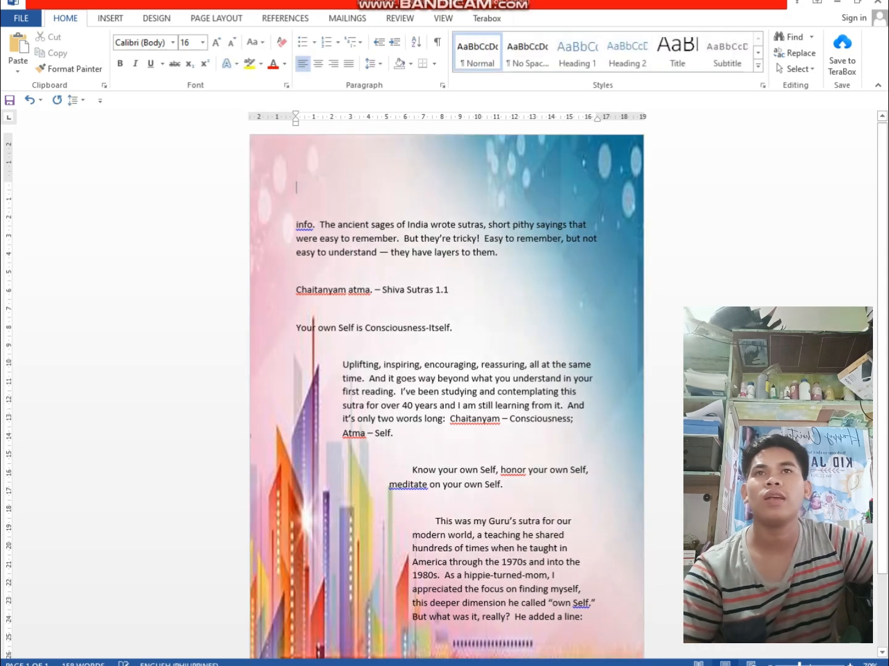
Try deleting the entire document content, text and picture together, and undo the deletion
key(ctrl+a)
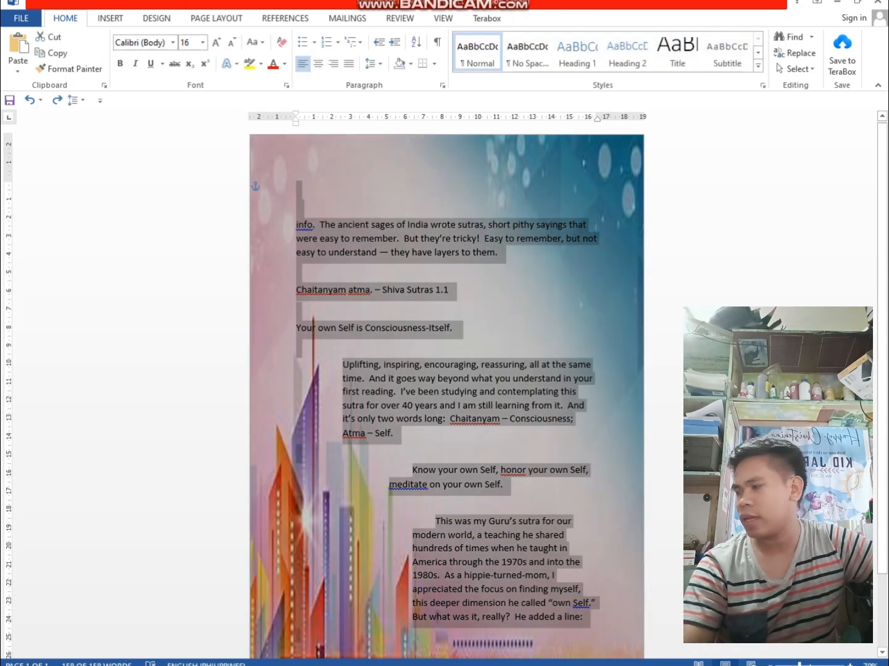
key(Delete)
key(ctrl+z)
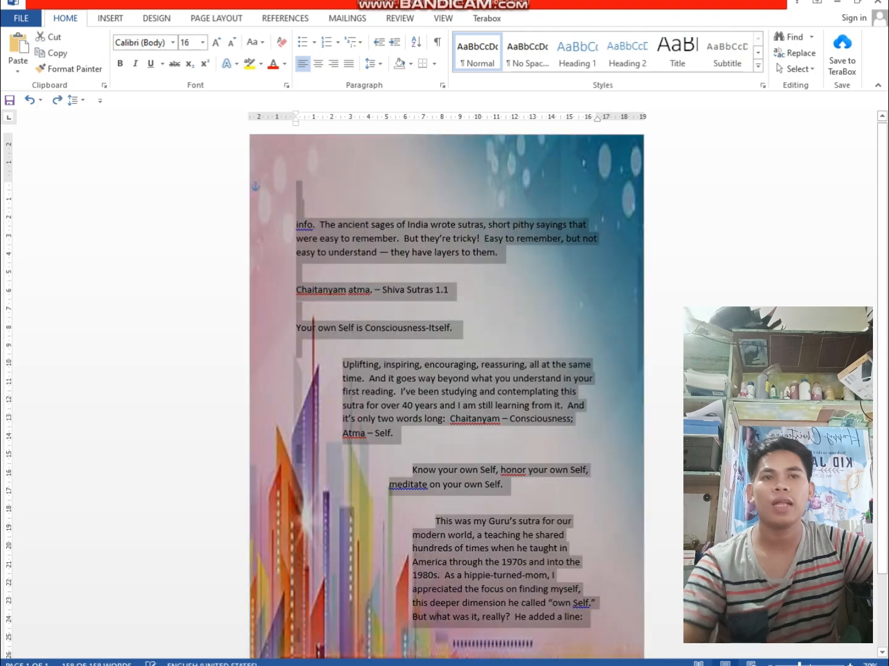
key(ctrl+z)
key(ctrl+z)
key(ctrl+z)
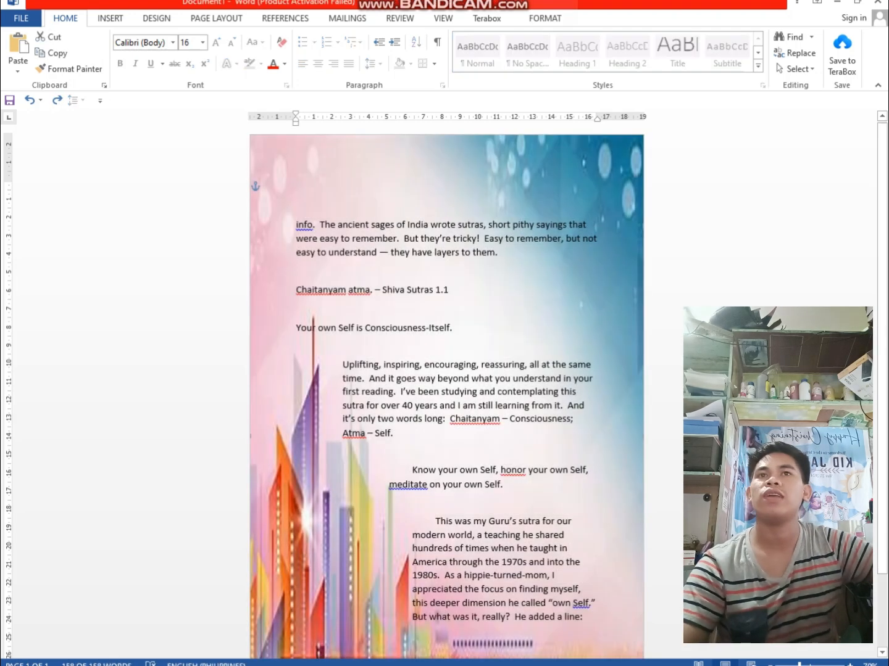
Undo the recent edits until the text is unformatted and the paragraph starting with "info." sits one line higher
key(ctrl+z)
key(ctrl+z)
key(ctrl+z)
key(ctrl+z)
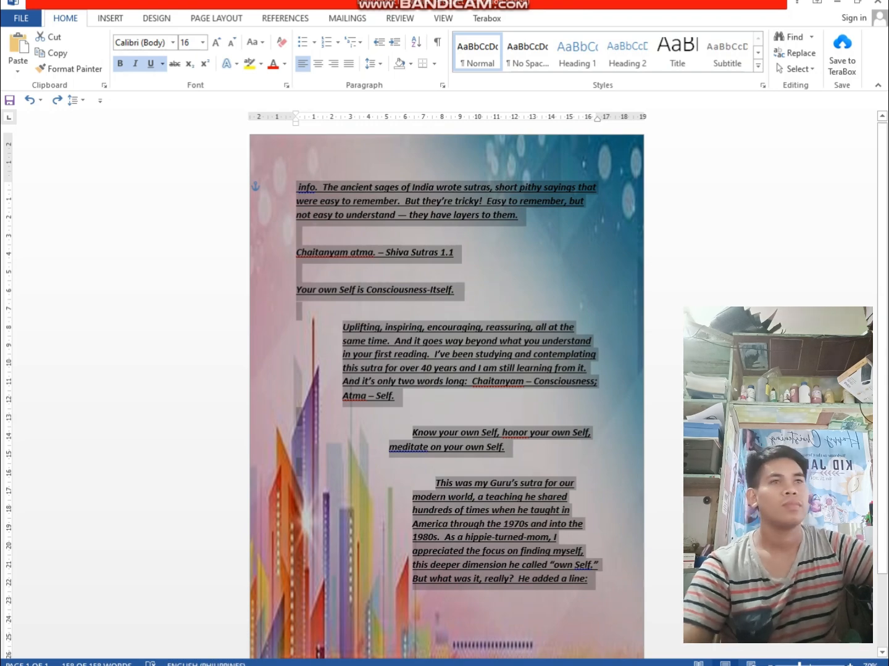
key(ctrl+z)
key(ctrl+z)
key(ctrl+z)
key(ctrl+z)
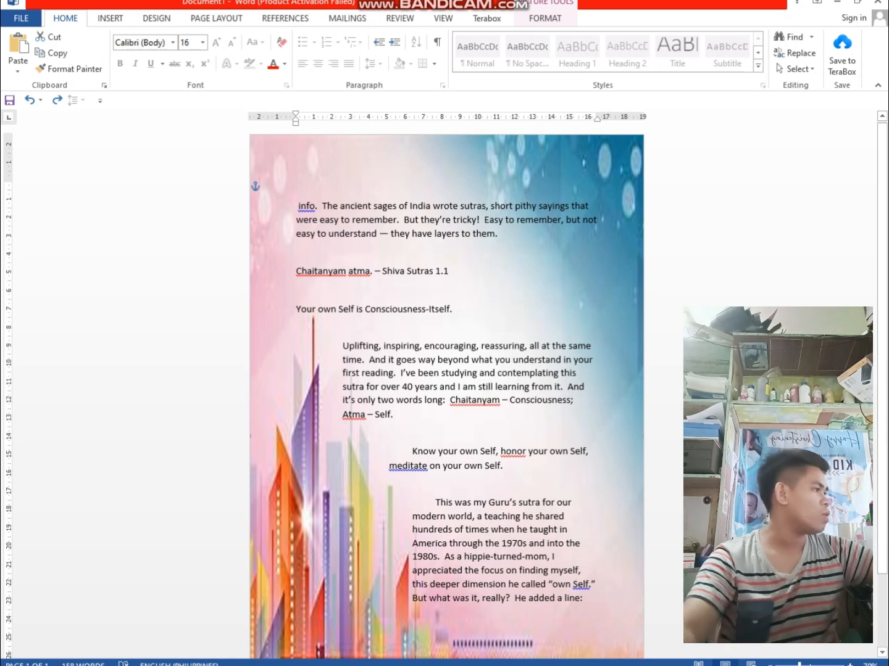
Set the font color of the first paragraph, starting with "info.", to the standard light blue
drag(299, 332, 549, 346)
click(600, 220)
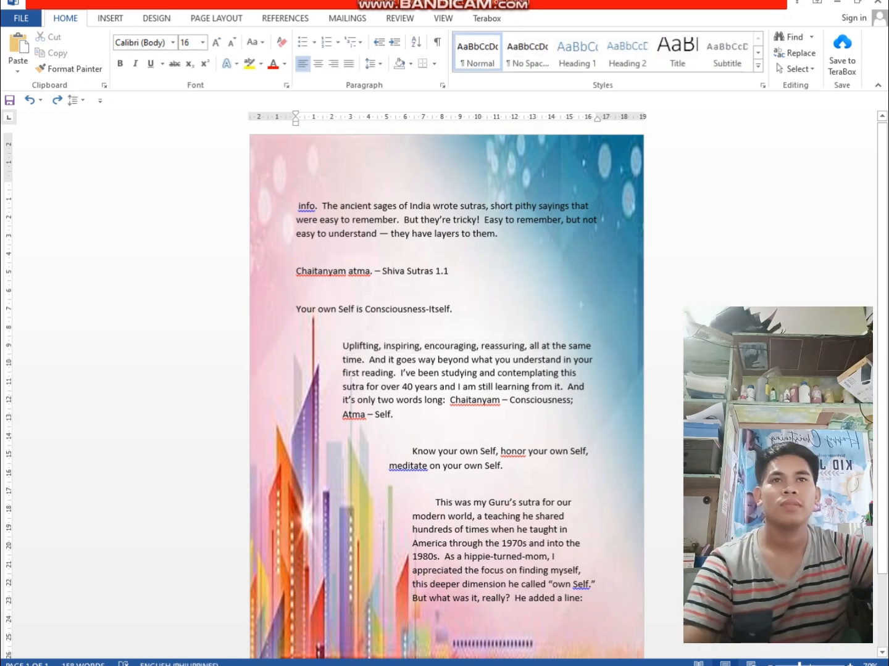
mouse_move(298, 207)
mouse_down()
mouse_move(420, 235)
mouse_move(504, 235)
mouse_move(301, 207)
mouse_up()
click(412, 234)
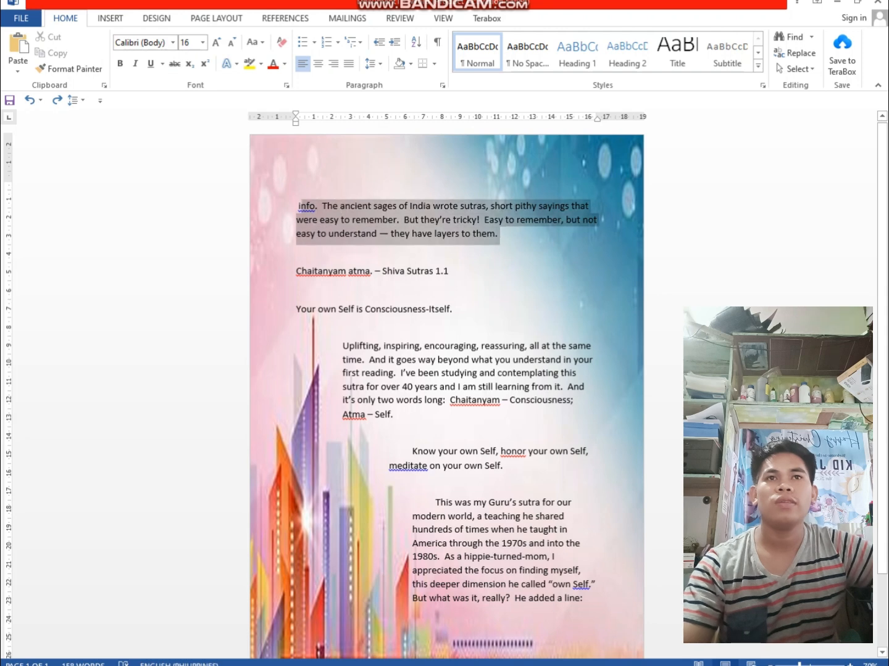
click(285, 64)
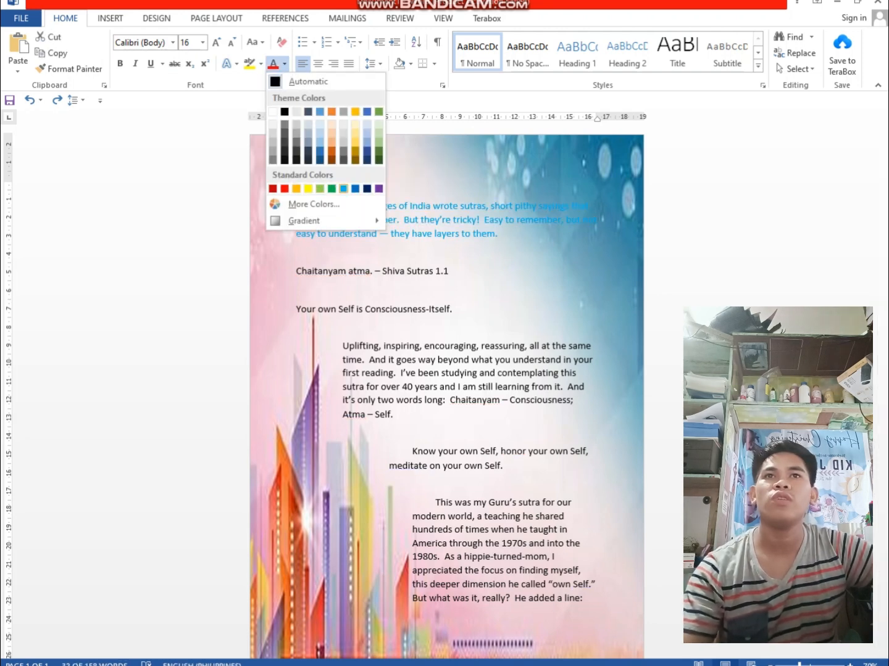
click(342, 189)
click(426, 169)
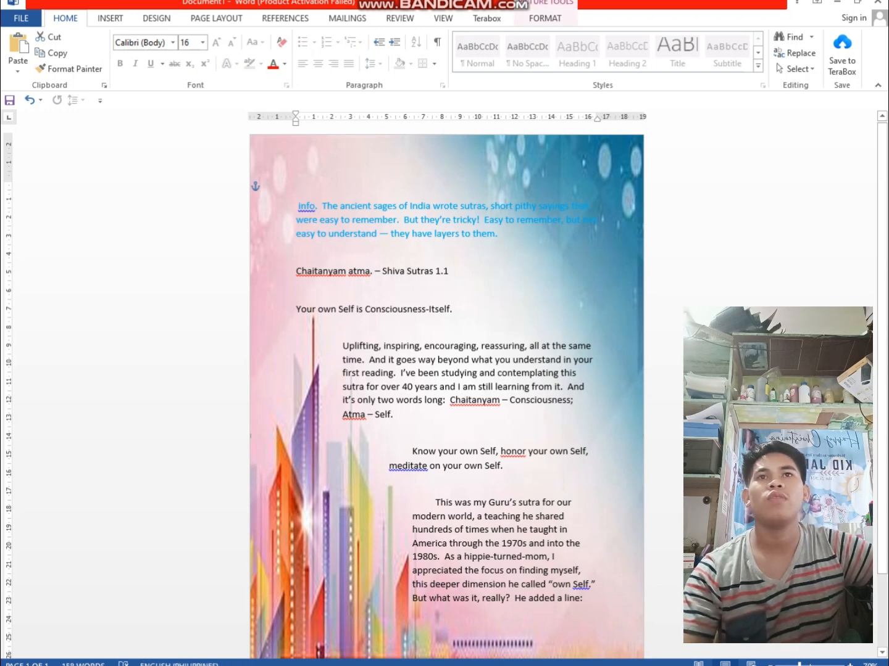
Set the font color of the line "Chaitanyam atma. – Shiva Sutras 1.1" to the standard red
drag(451, 274, 299, 250)
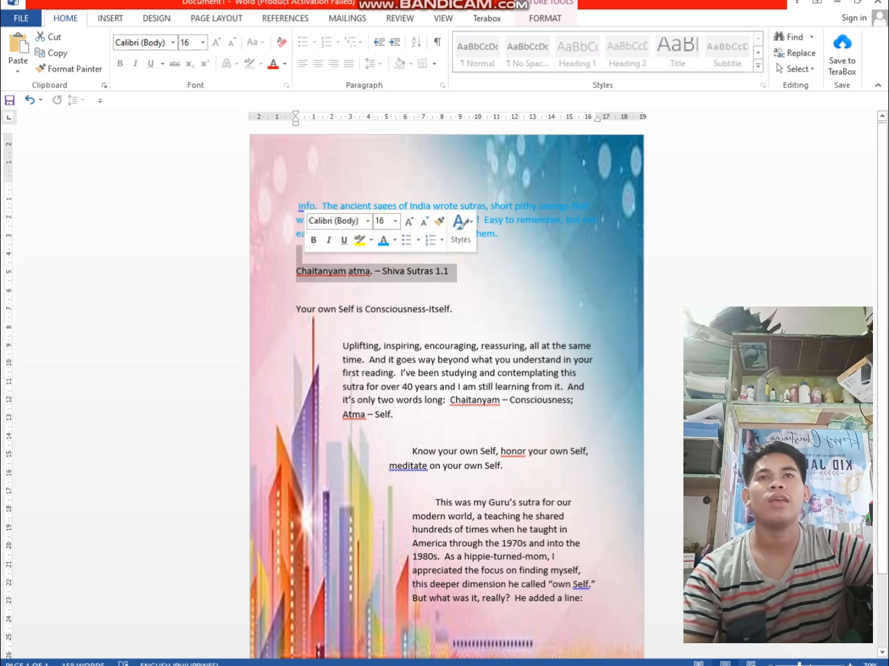
click(284, 64)
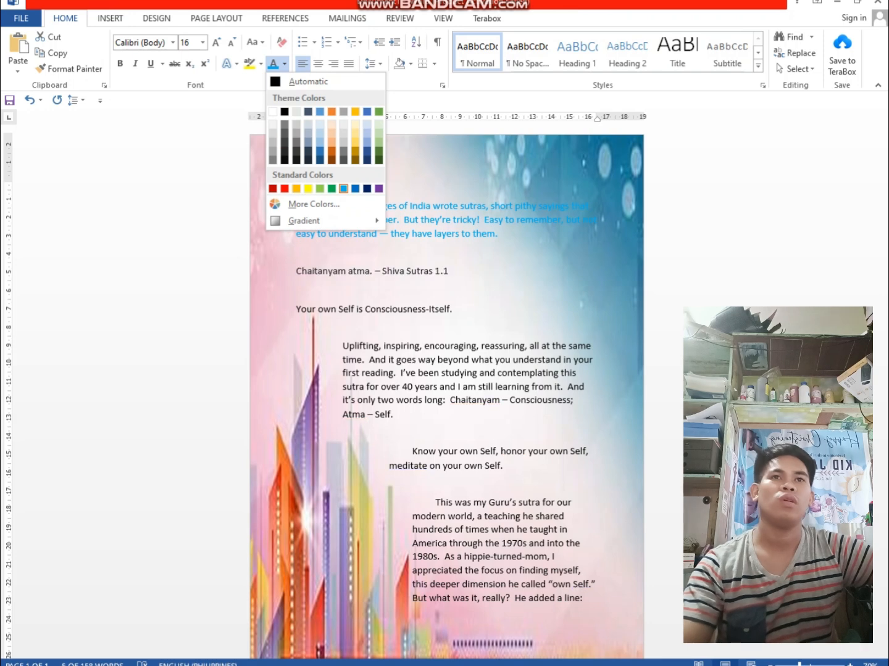
click(285, 188)
click(413, 308)
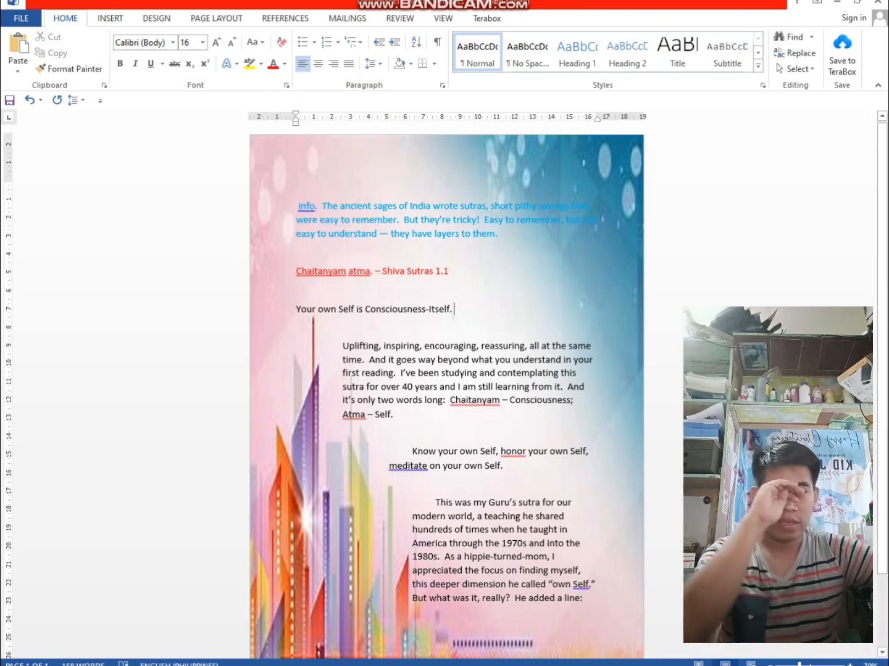
Set the font color of the line "Your own Self is Consciousness-Itself." to the standard light blue
drag(455, 308, 297, 310)
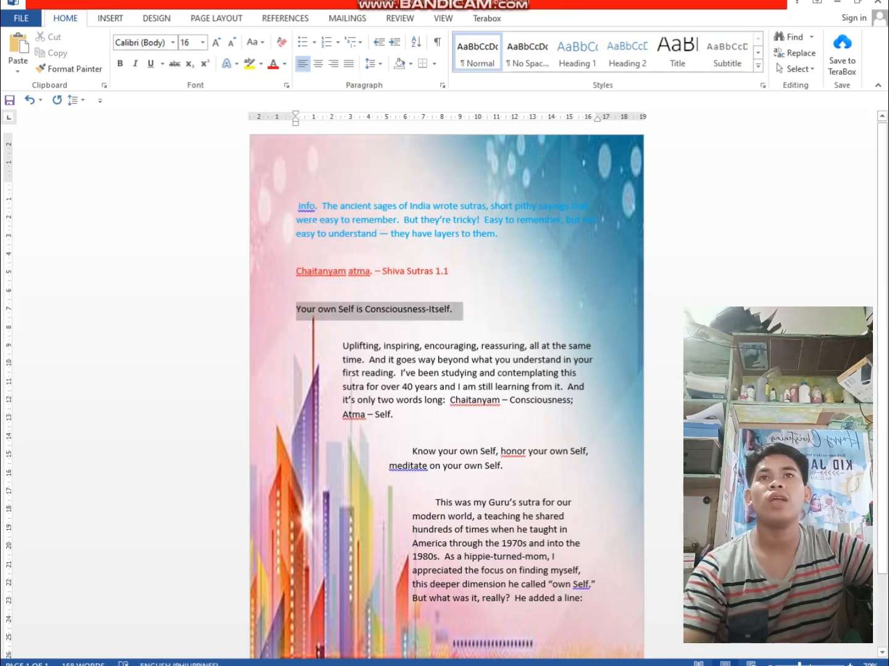
click(285, 64)
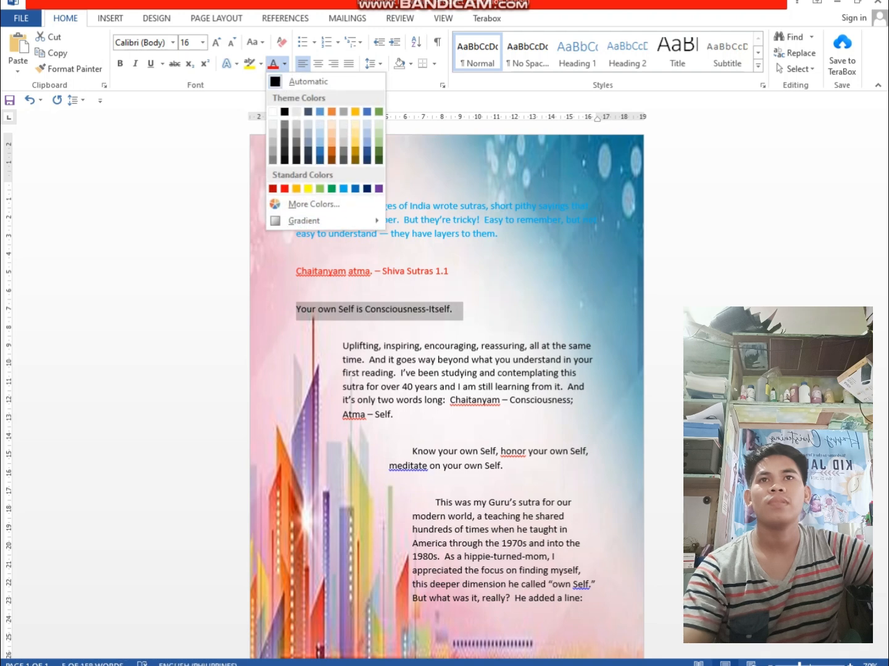
click(343, 189)
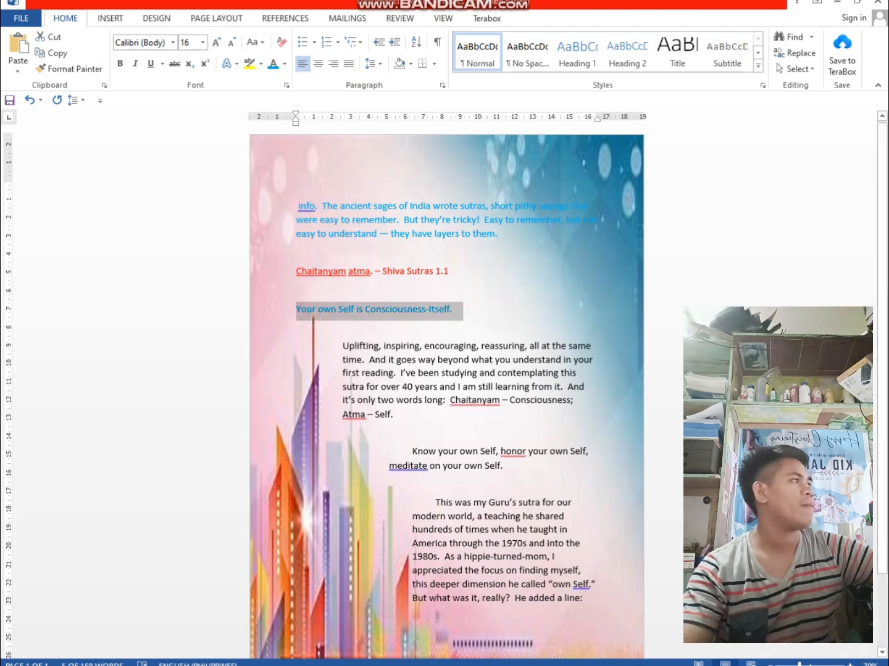